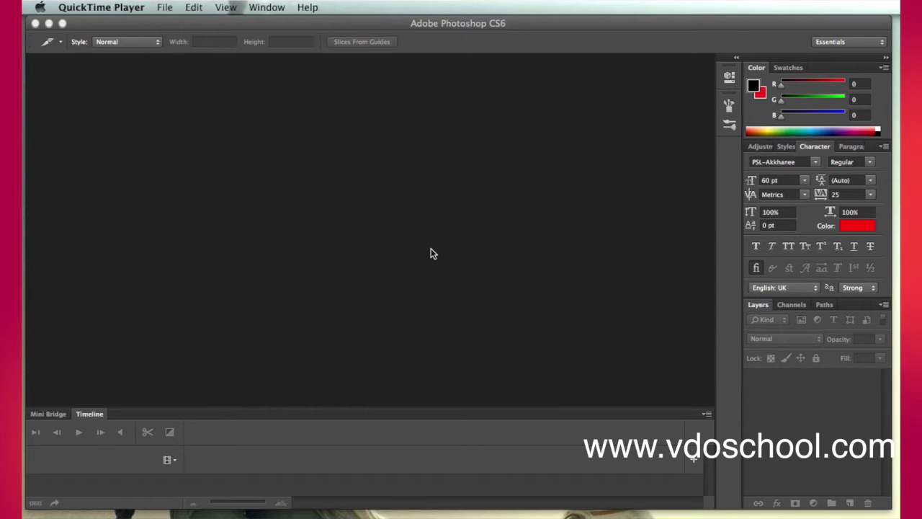
Bring Photoshop forward with the eight-photo grid and select the Move tool.
click(379, 23)
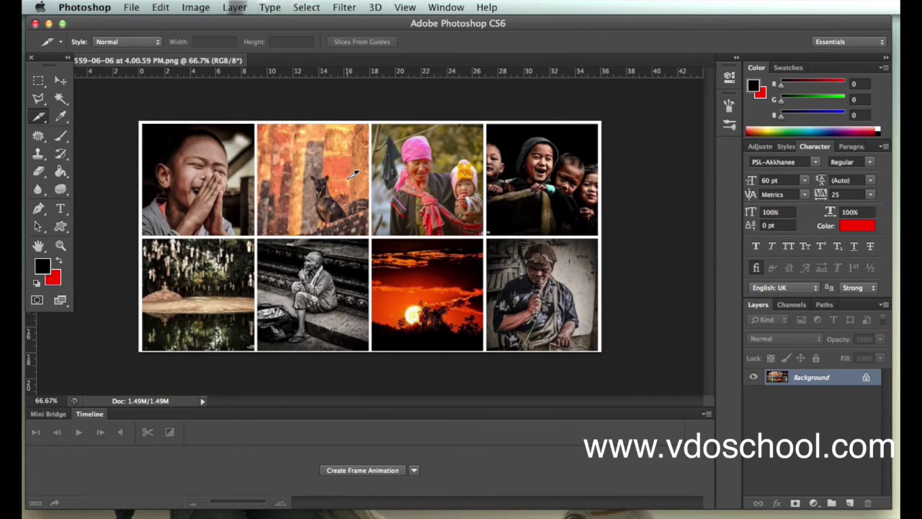
click(62, 79)
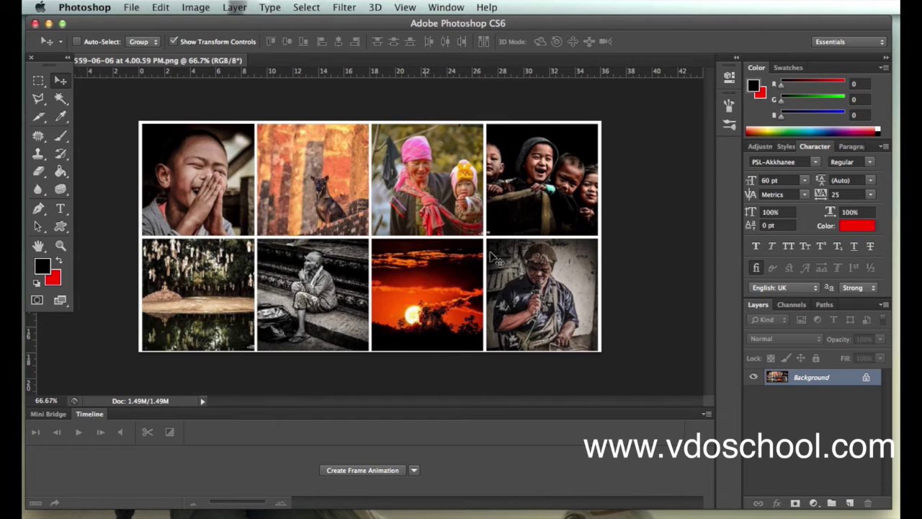
Float the Tools panel and add five vertical guides: left edge, 9.17, 17.55, 27.13, 36.09 cm.
drag(47, 59, 85, 93)
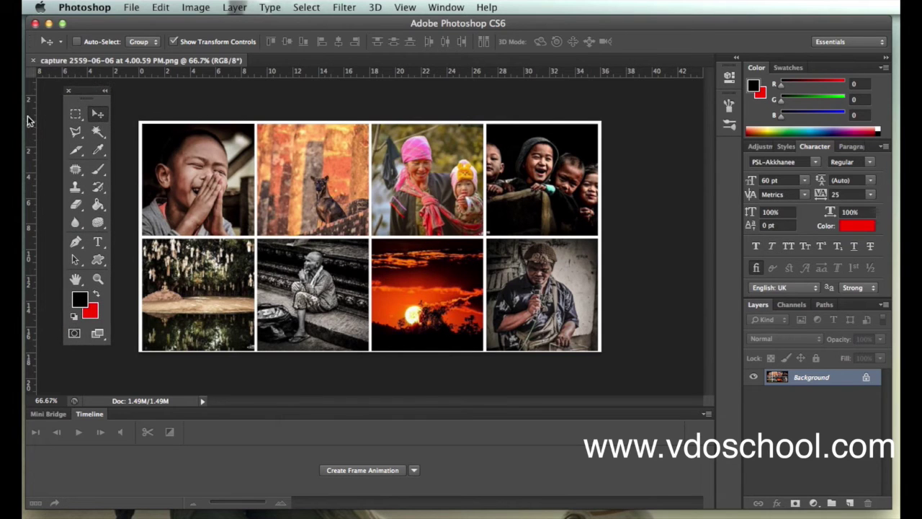
drag(32, 143, 137, 150)
drag(30, 162, 255, 180)
drag(32, 169, 370, 209)
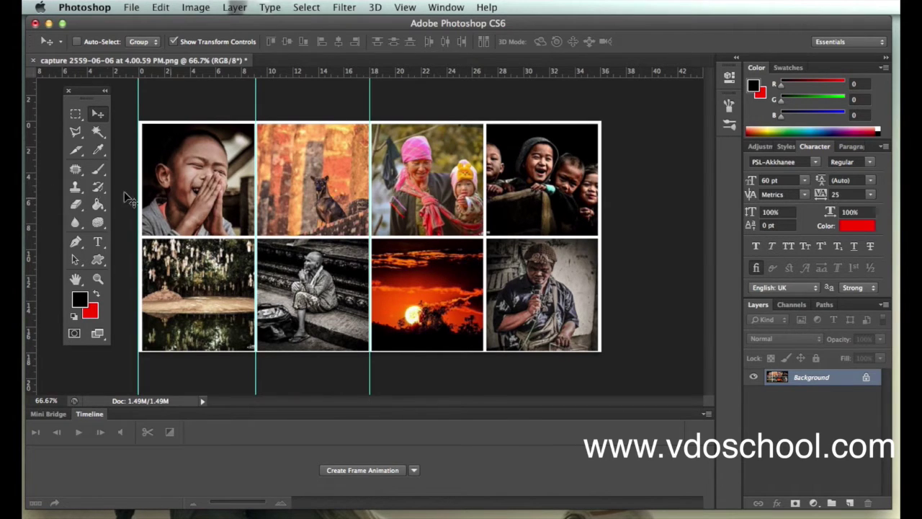
drag(33, 185, 485, 238)
drag(32, 189, 598, 242)
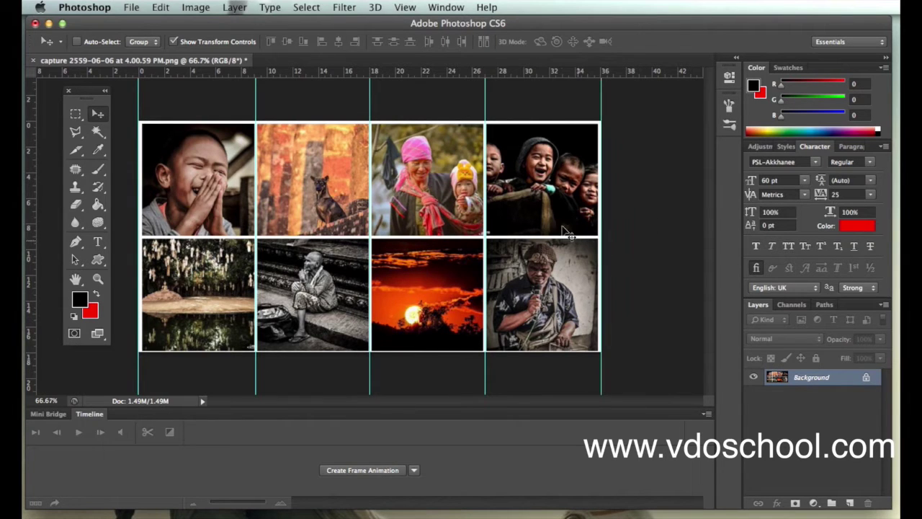
Add three horizontal guides at the top edge, 8.98 cm and 17.96 cm.
drag(441, 75, 441, 121)
drag(423, 74, 446, 241)
drag(394, 75, 433, 356)
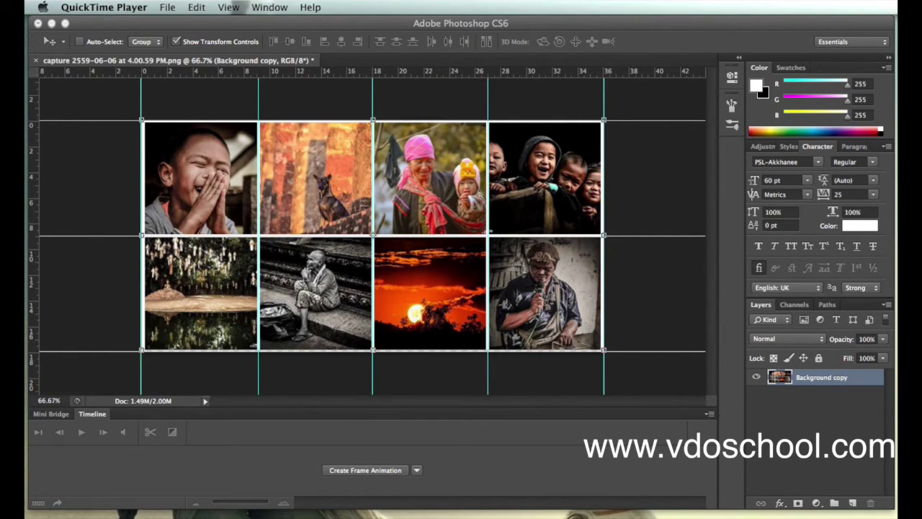
Cut the collage into slices from the guides using the Slice tool.
click(142, 41)
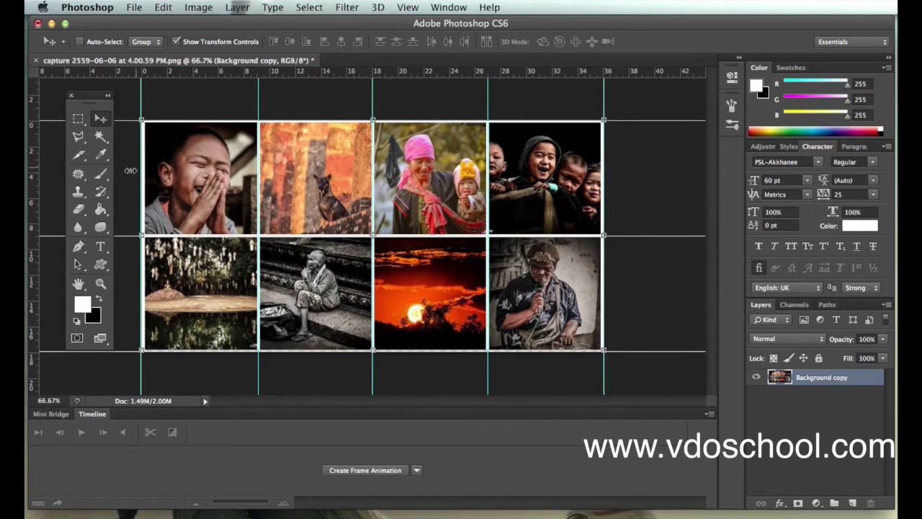
click(79, 158)
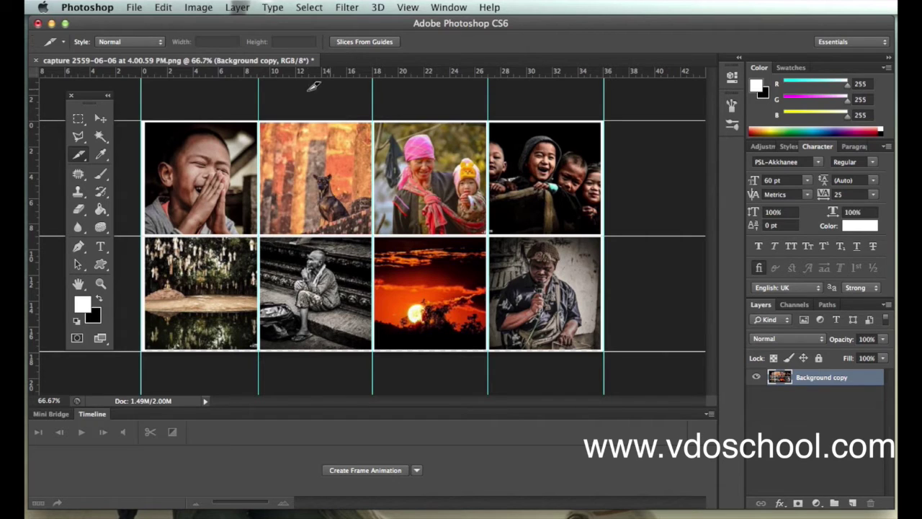
click(365, 42)
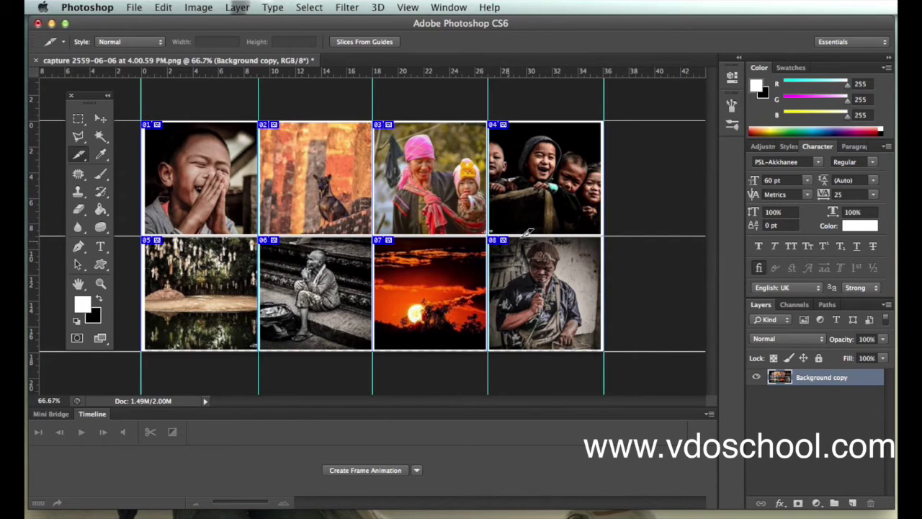
Open Save for Web and choose the JPEG High preset.
click(134, 7)
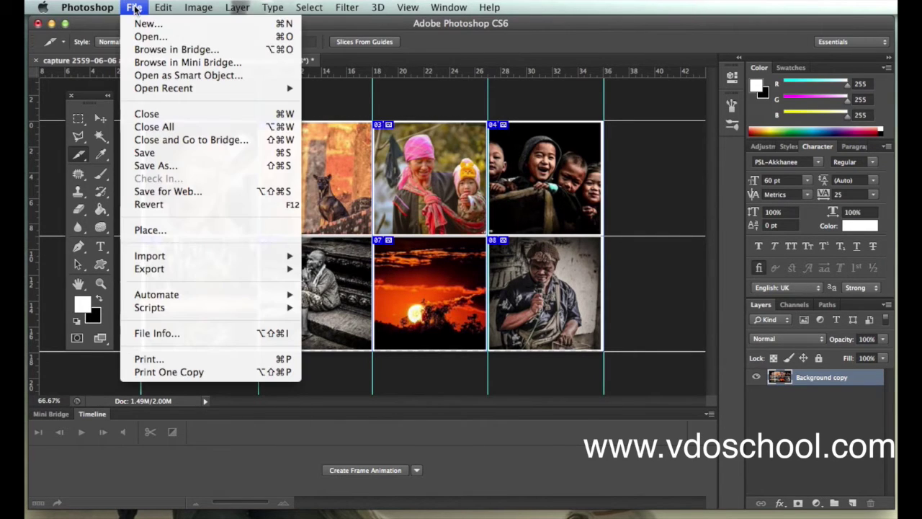
click(188, 194)
drag(812, 103, 575, 36)
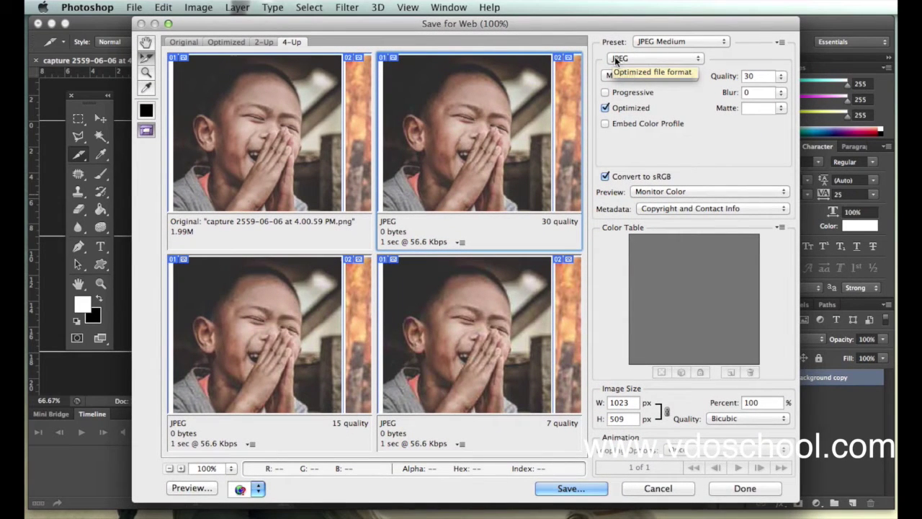
click(726, 43)
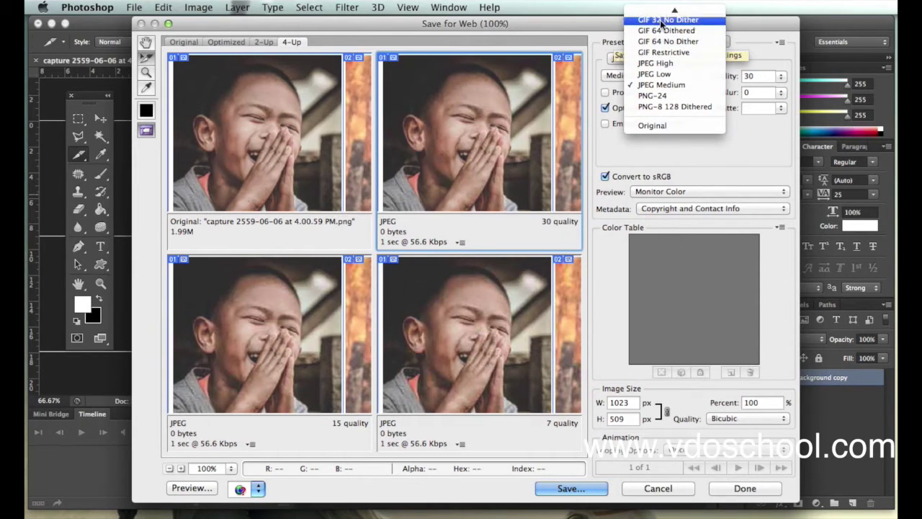
click(668, 90)
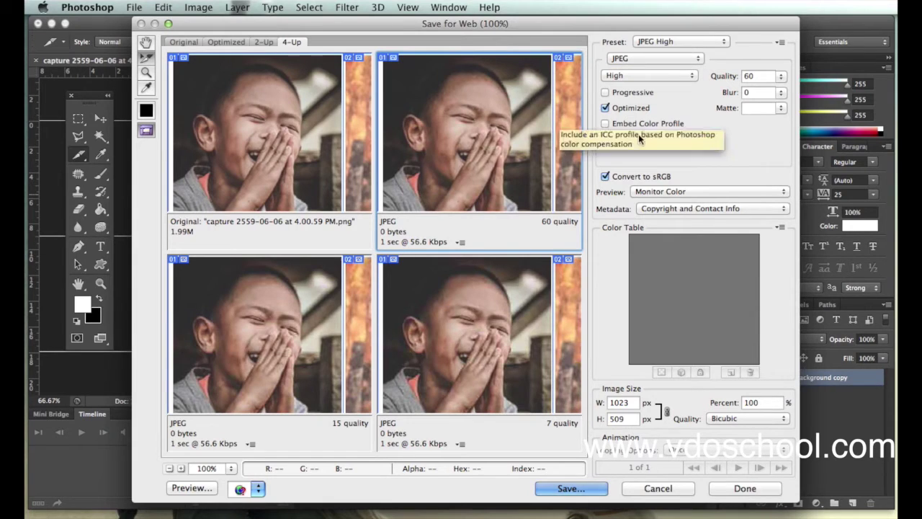
Save the slices as Images Only into a new Desktop folder 'ตัด8ชิ้น'.
click(563, 488)
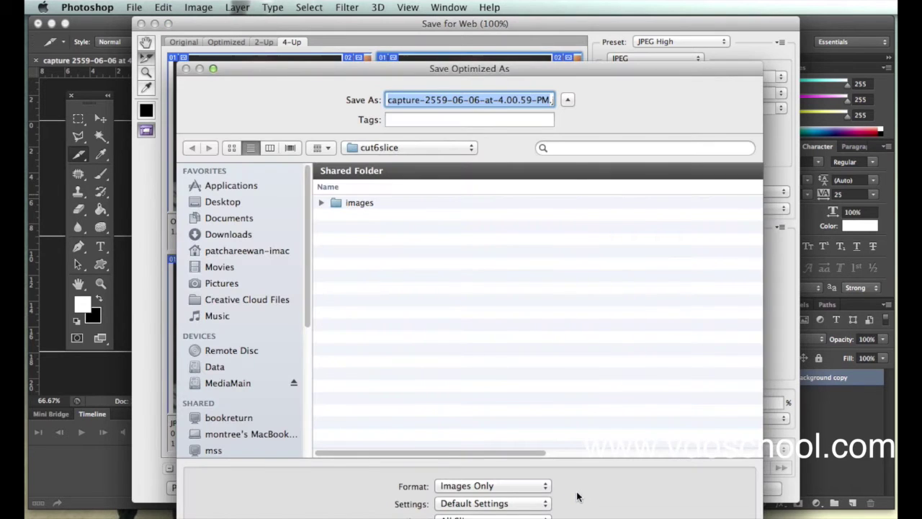
drag(543, 68, 485, 22)
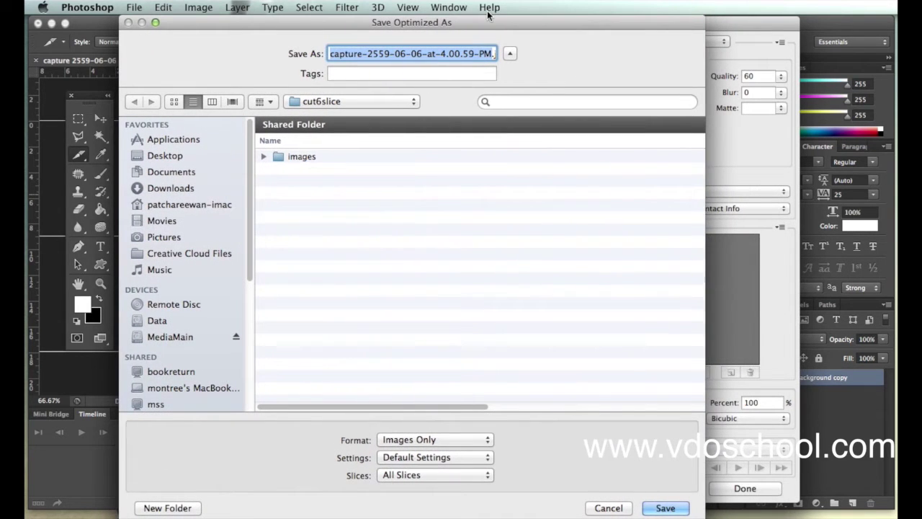
click(490, 440)
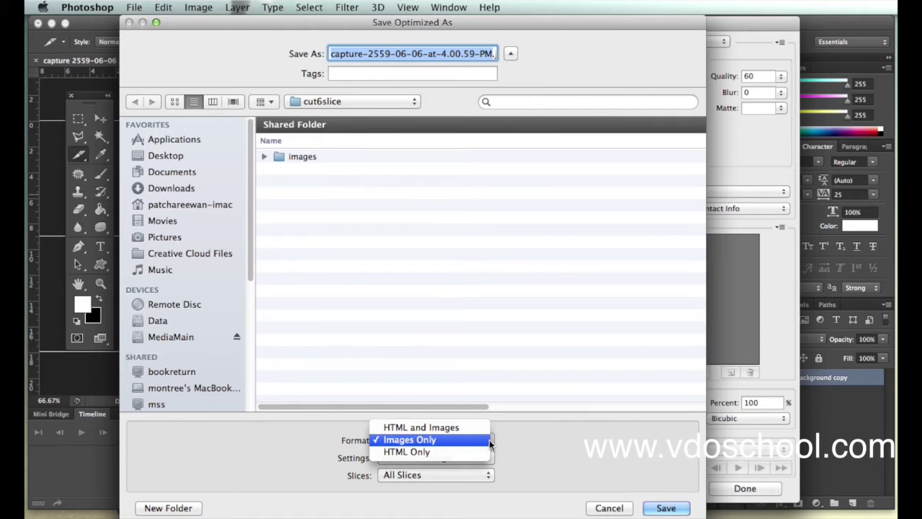
click(425, 441)
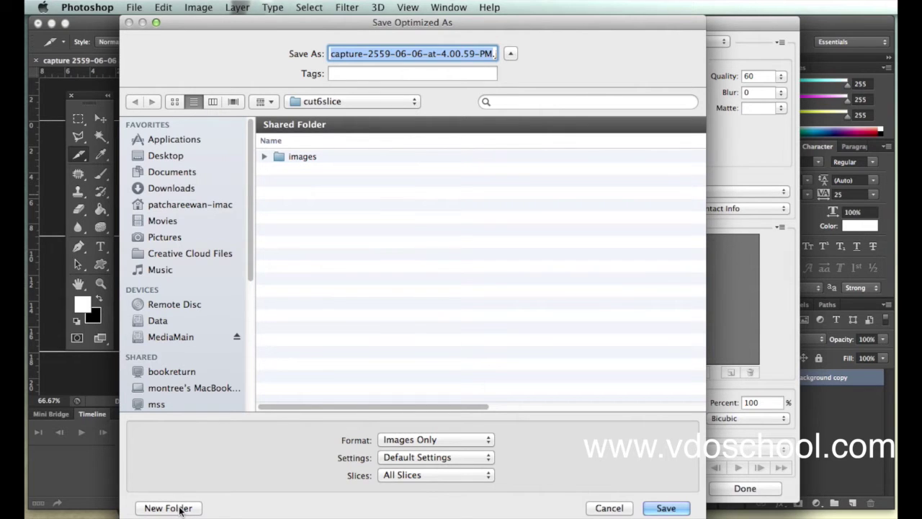
click(166, 157)
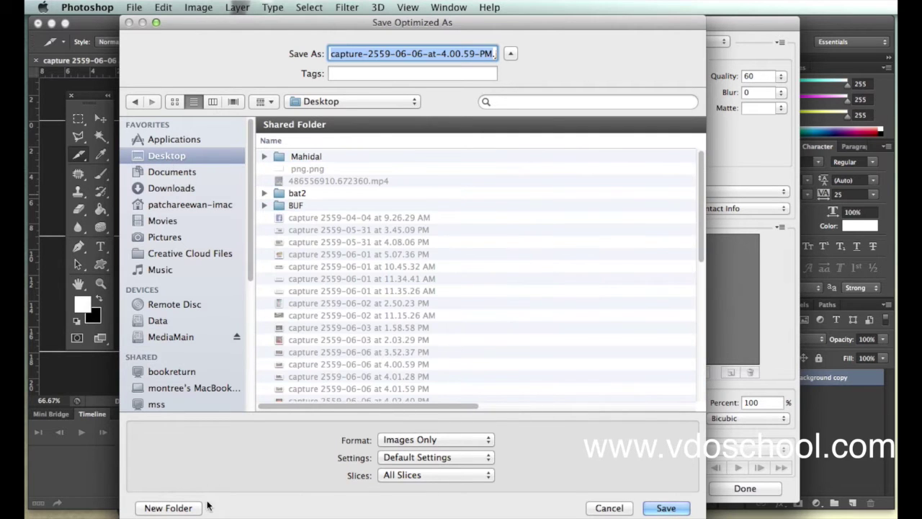
click(173, 510)
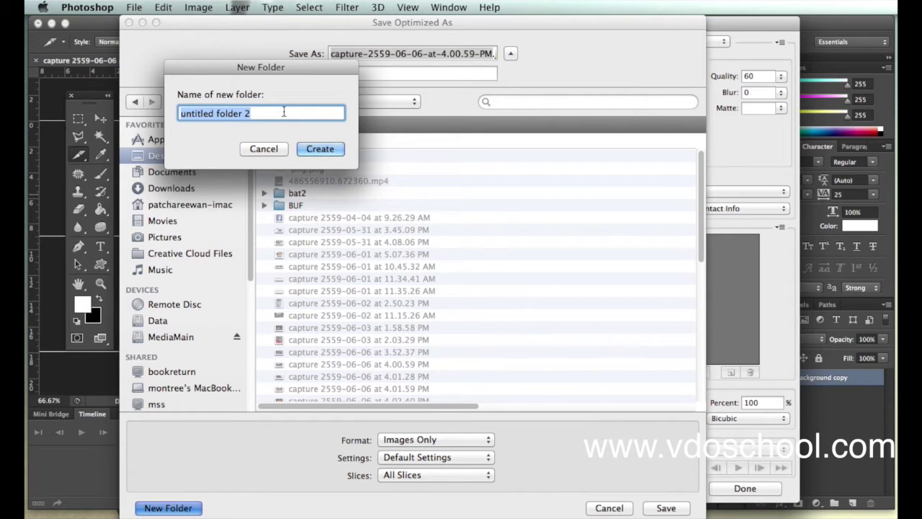
text(ตัด)
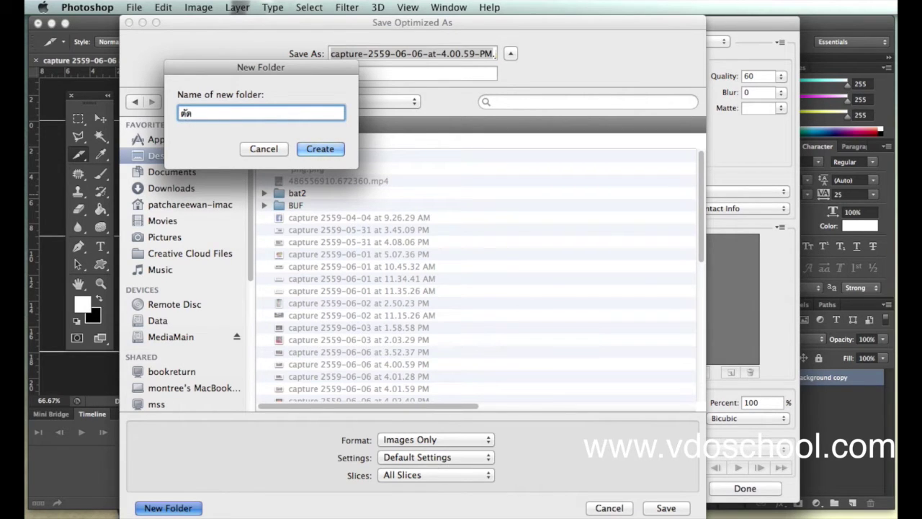
text(8ชิ้น)
click(319, 148)
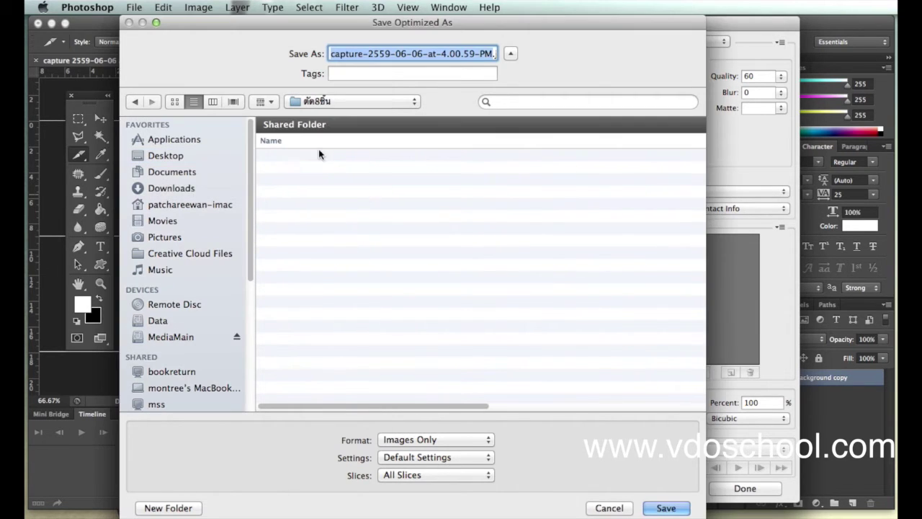
click(666, 508)
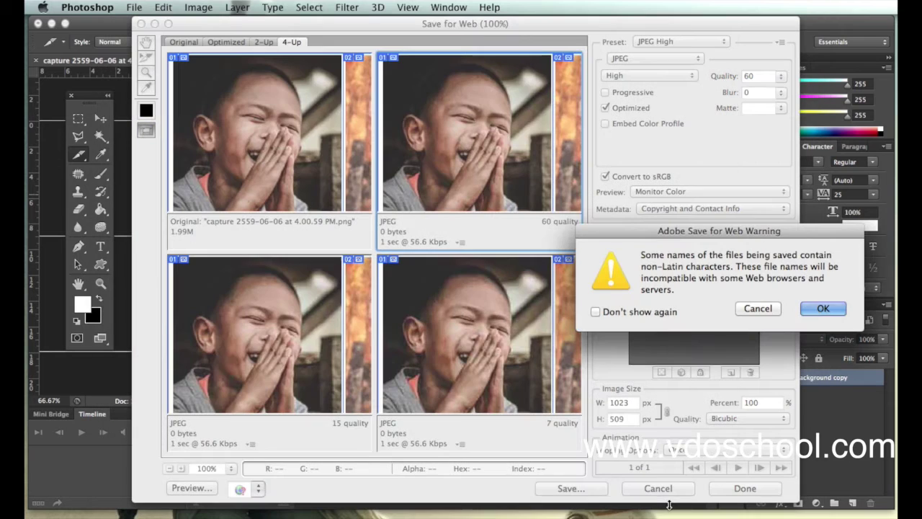
click(813, 310)
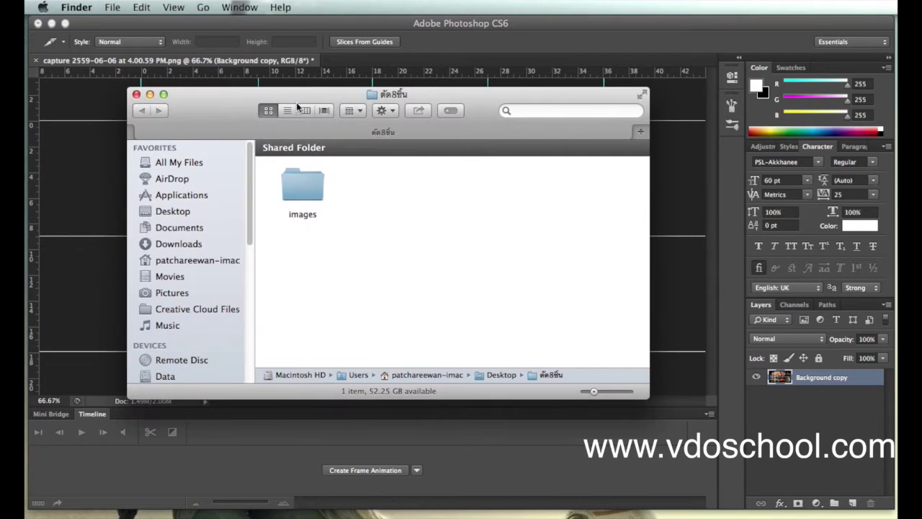
double_click(307, 189)
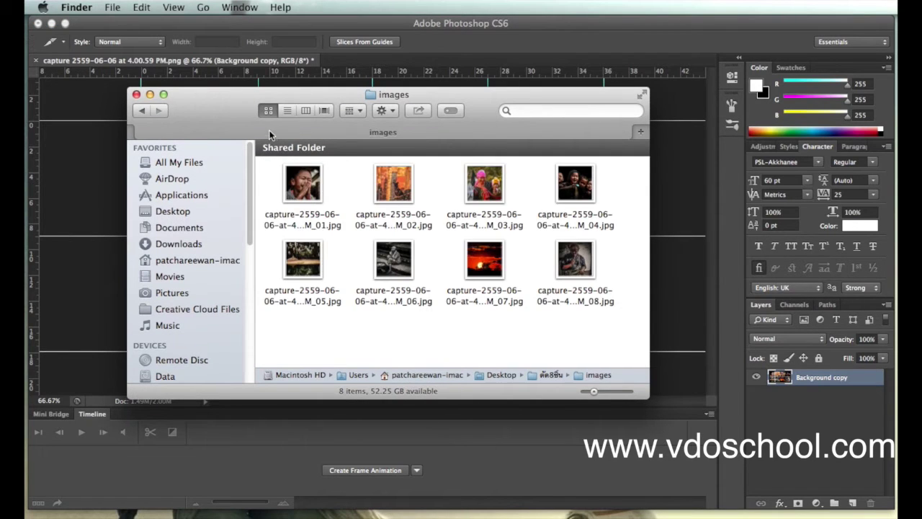
drag(647, 398, 744, 453)
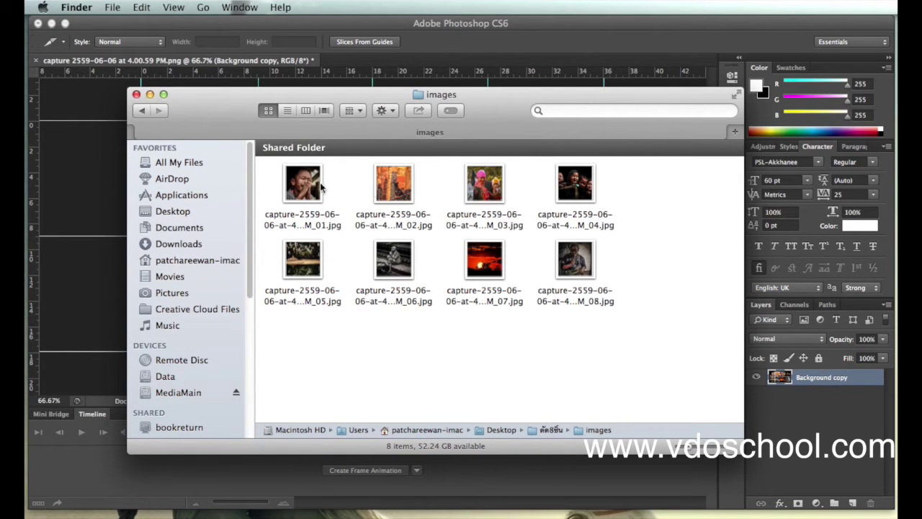
click(149, 94)
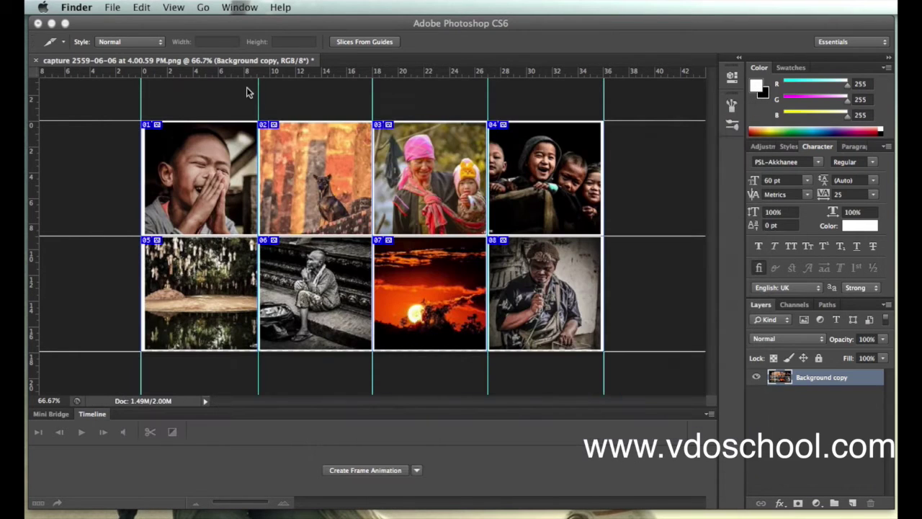
click(245, 92)
Start Save As for the collage with the format set to JPEG.
click(134, 7)
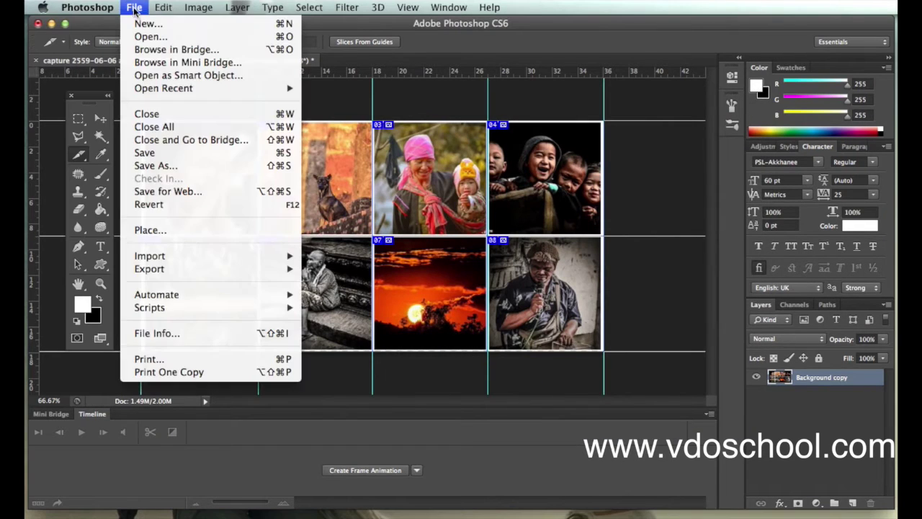
click(153, 170)
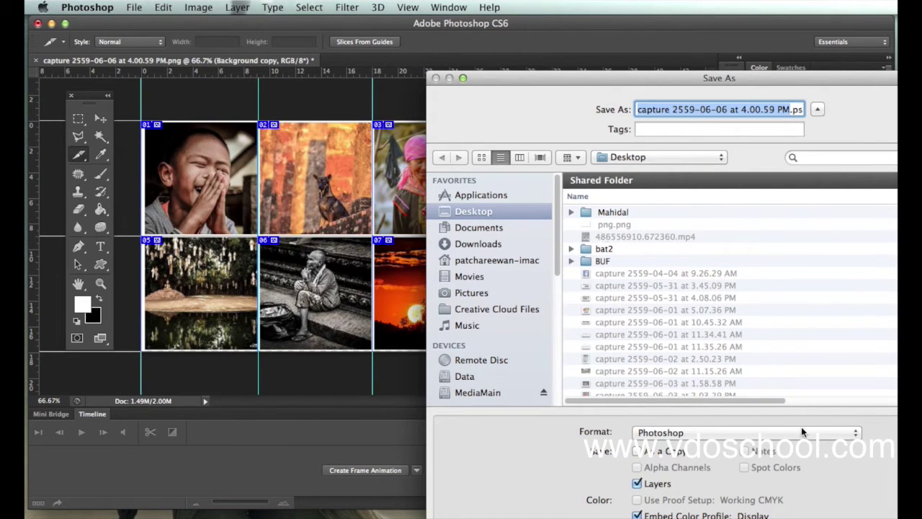
click(854, 436)
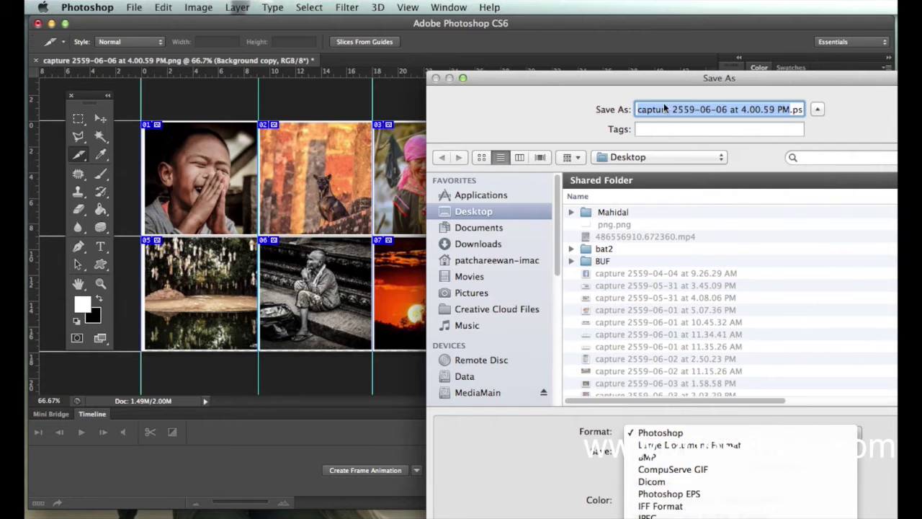
click(611, 83)
drag(611, 83, 360, 27)
click(610, 380)
click(610, 380)
click(606, 376)
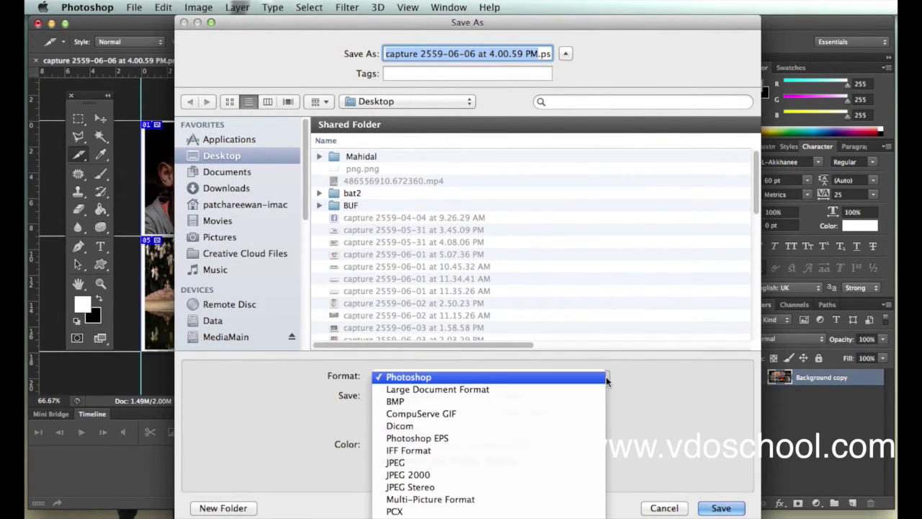
click(400, 462)
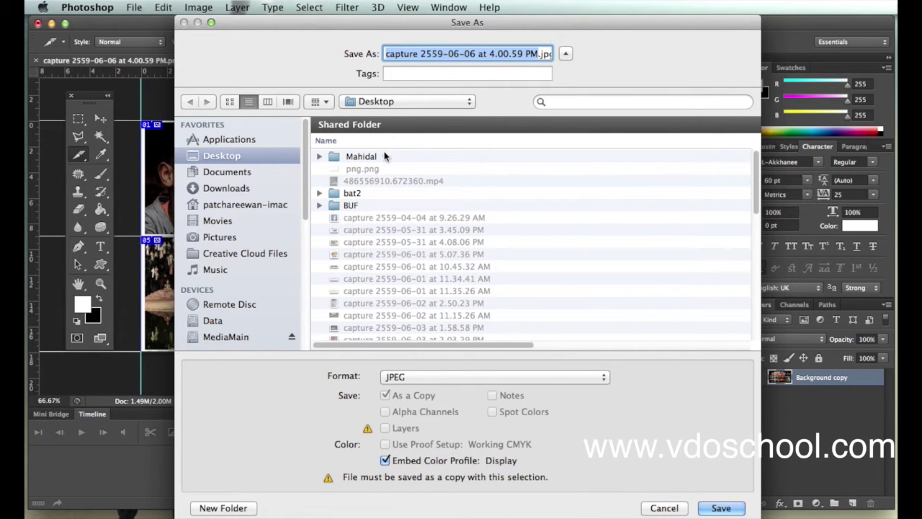
Go to the ตัด8ชิ้น > images folder and rename the file to 'master'.
drag(755, 194, 761, 331)
double_click(342, 310)
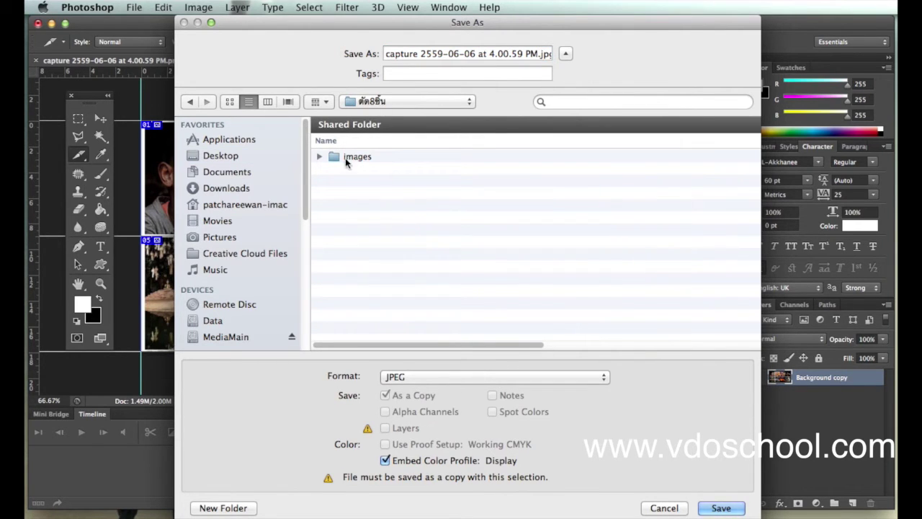
click(337, 157)
double_click(337, 157)
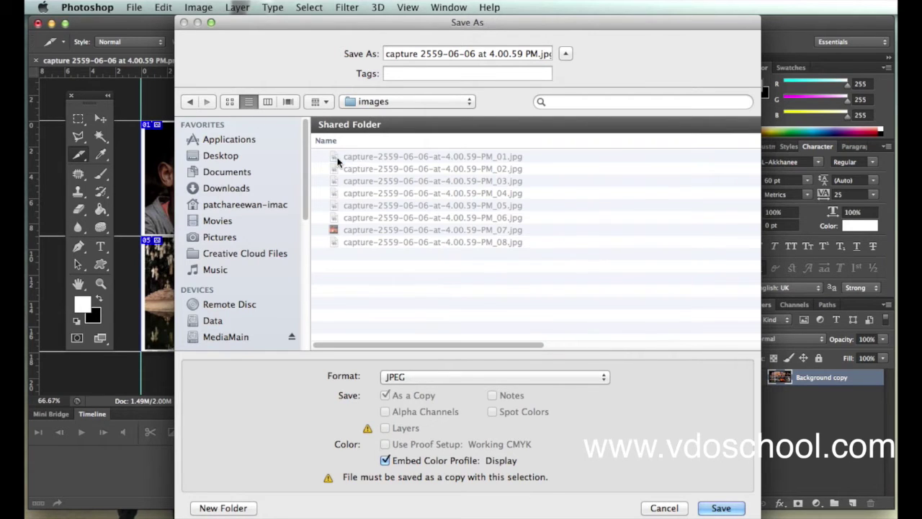
click(418, 53)
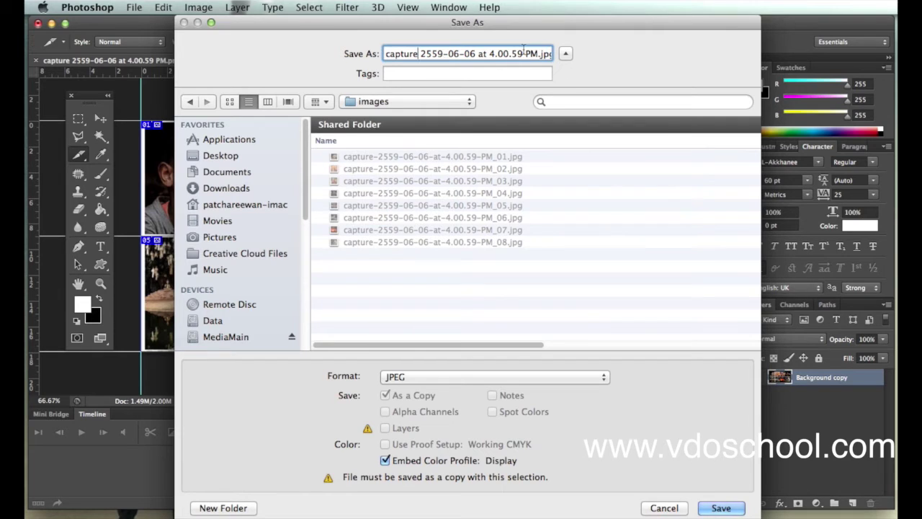
drag(539, 53, 334, 54)
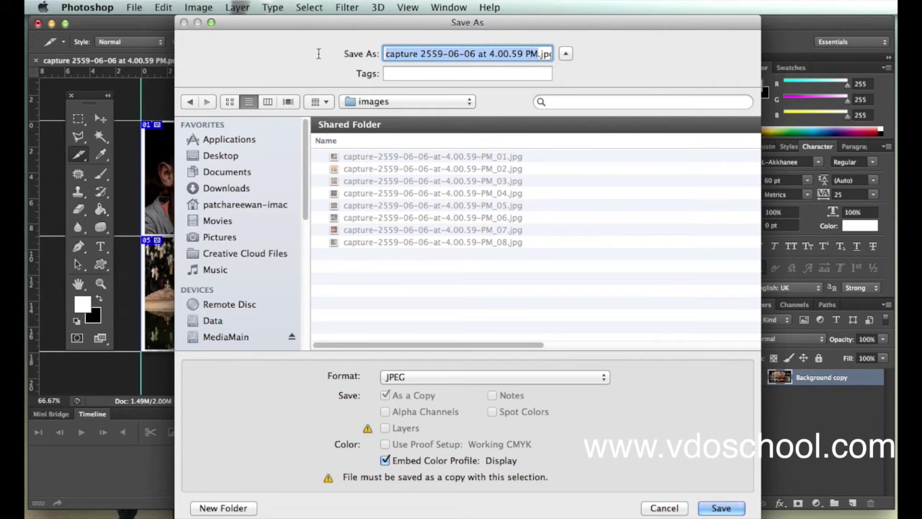
text(master)
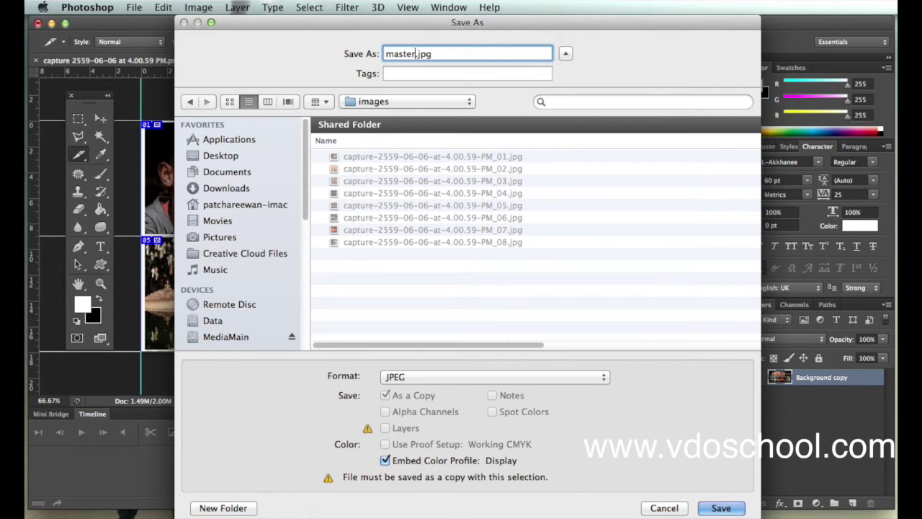
Save master.jpg at JPEG quality 11 Maximum, then switch to another application.
click(707, 508)
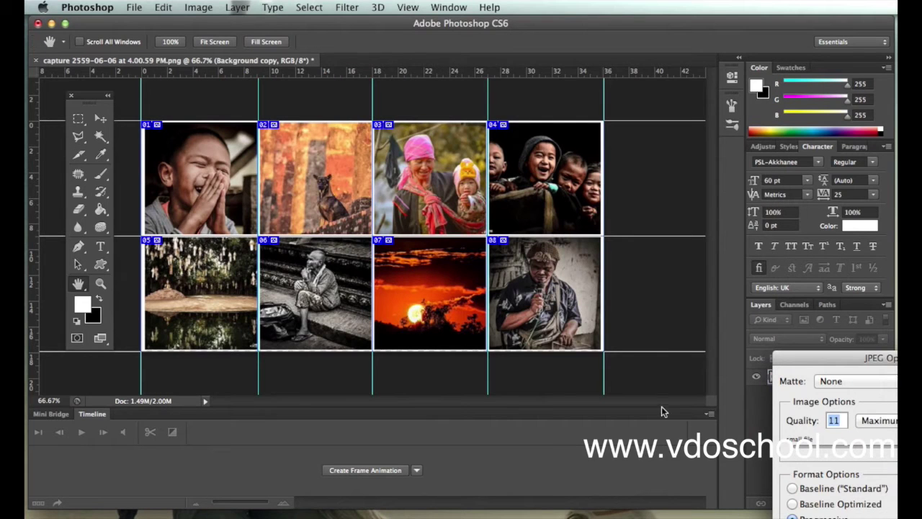
drag(850, 365, 506, 201)
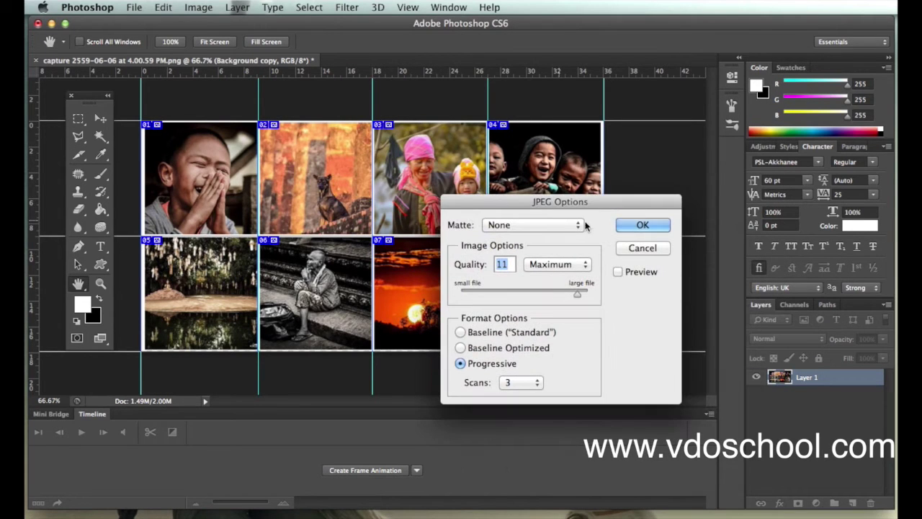
click(640, 226)
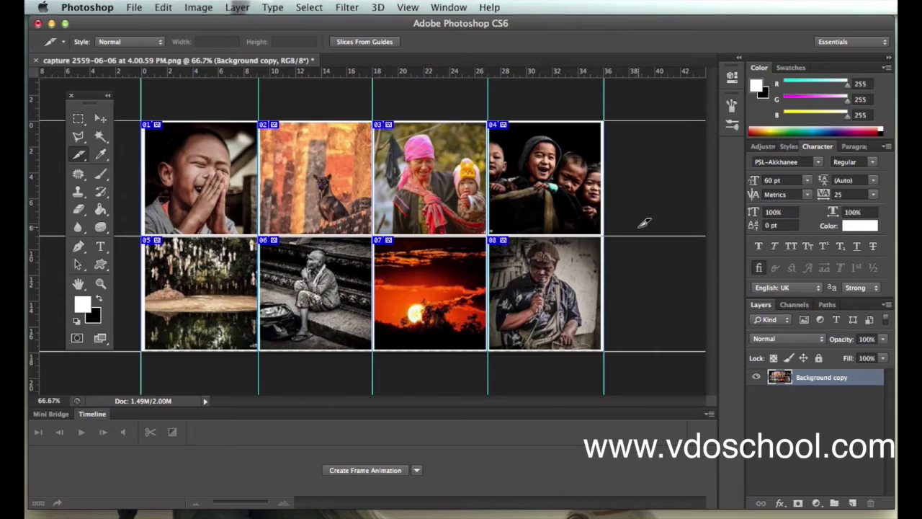
click(100, 120)
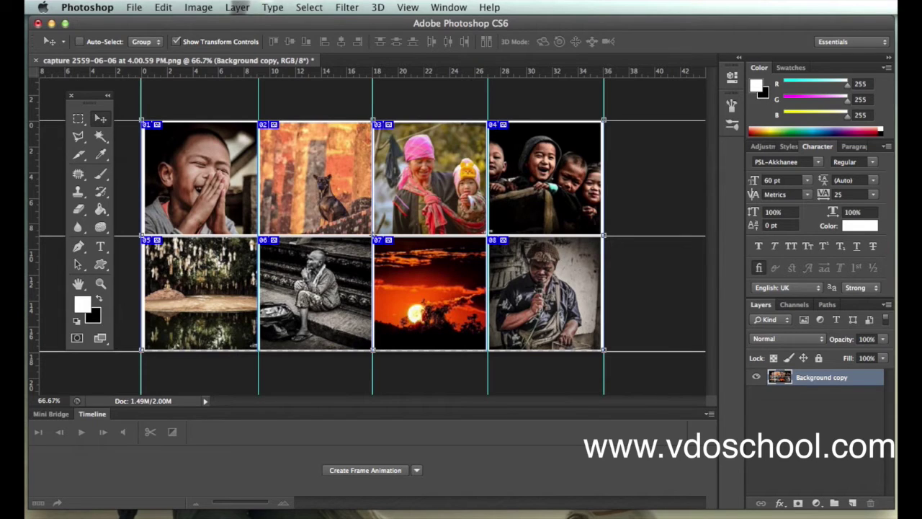
key(super+Tab)
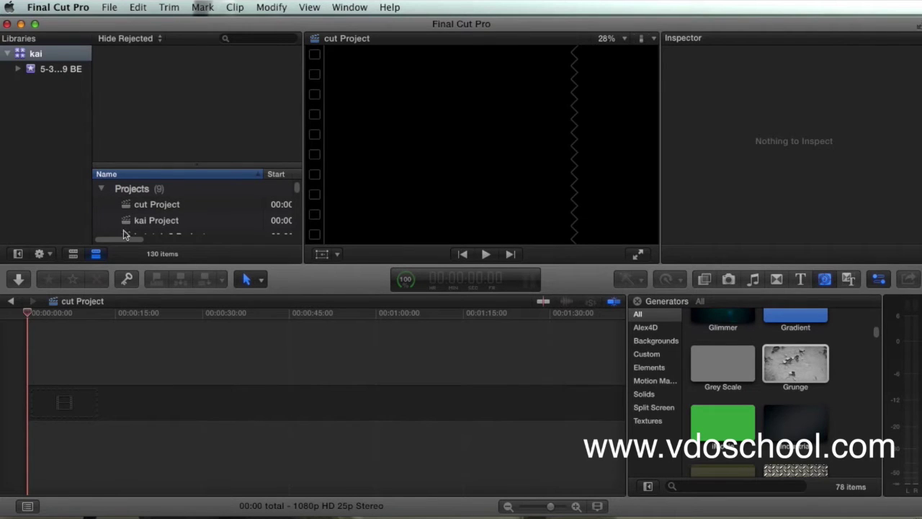
Open Media Import on the Desktop and fit the window on screen.
click(19, 280)
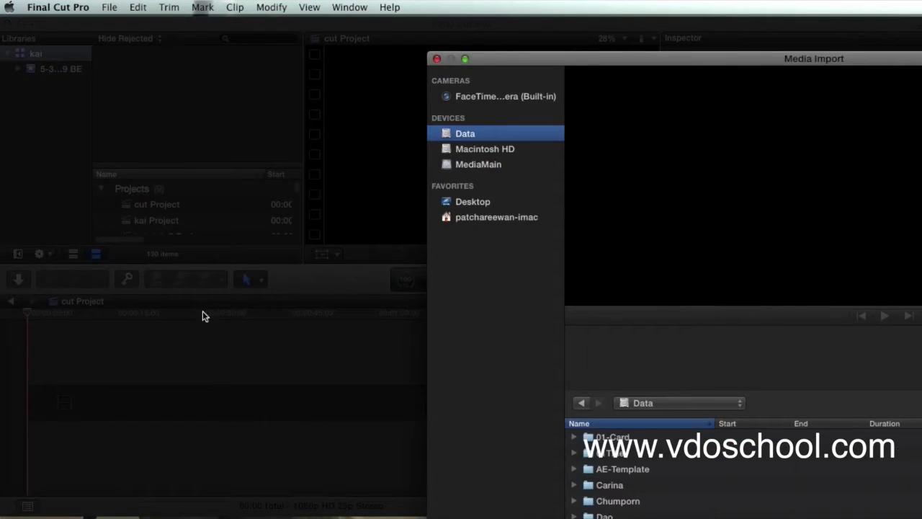
click(479, 203)
drag(537, 61, 286, 7)
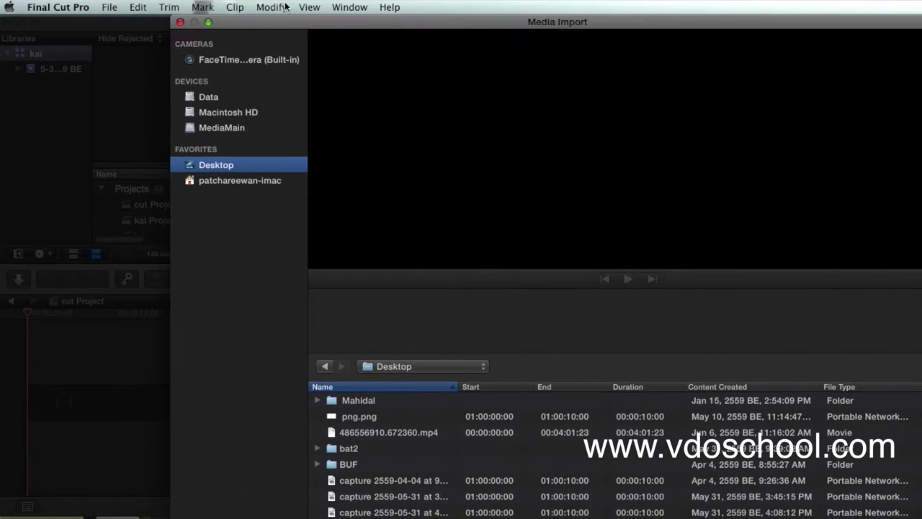
double_click(614, 22)
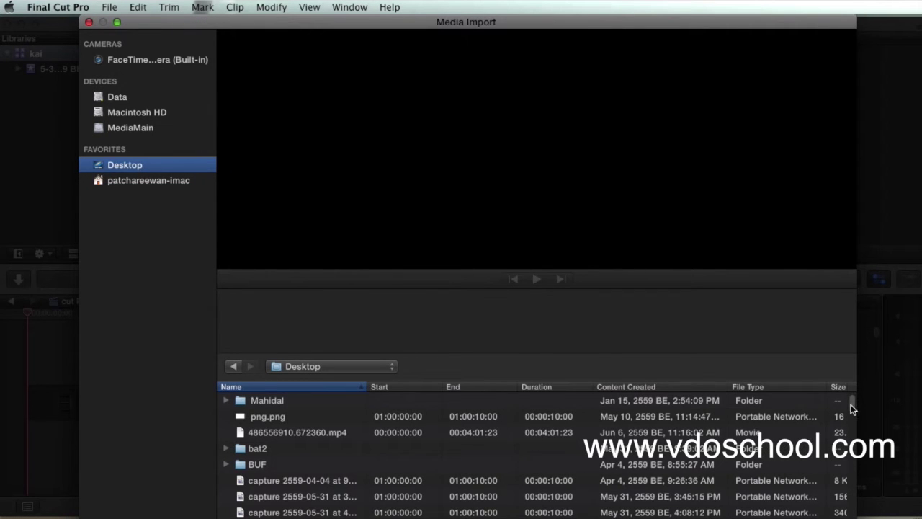
drag(853, 408, 852, 504)
Preview the eight slice images and master.jpg, then select them all.
click(339, 412)
click(338, 428)
key(Up)
click(343, 444)
click(348, 460)
click(350, 474)
click(351, 490)
click(416, 508)
drag(850, 502, 853, 509)
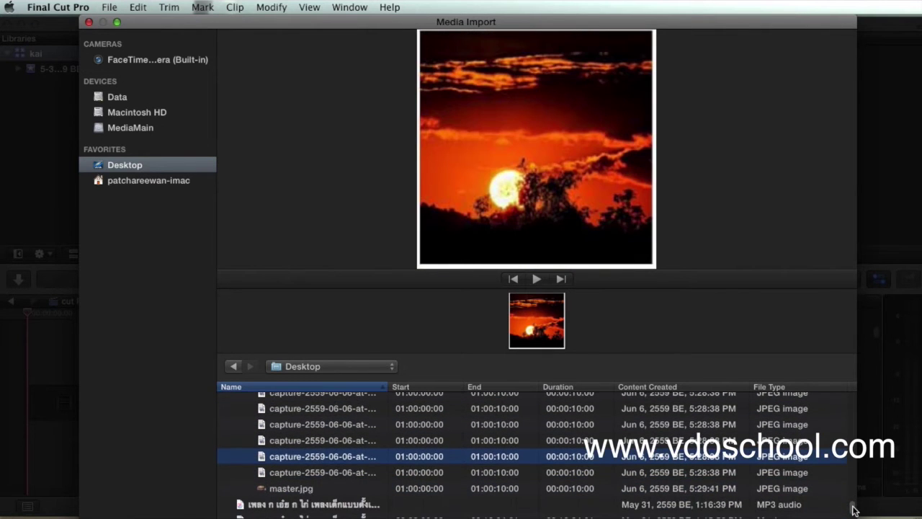
click(315, 474)
click(302, 490)
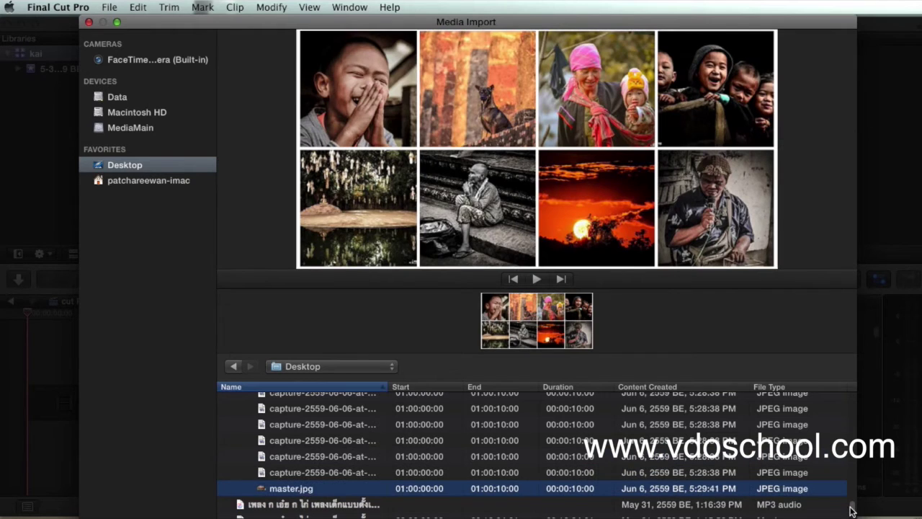
drag(851, 506, 851, 502)
shift+click(351, 428)
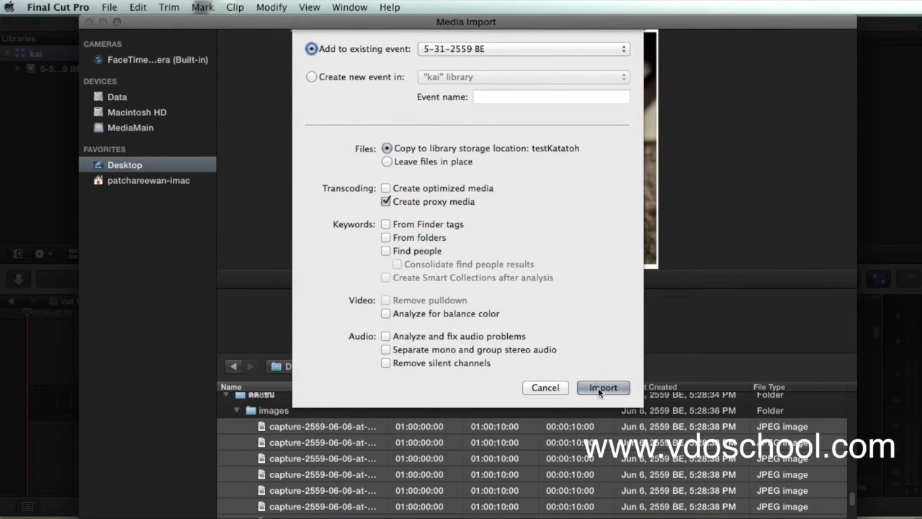
Import into a new event 'cut 8' in the kai library and close Media Import.
click(311, 77)
text(cu)
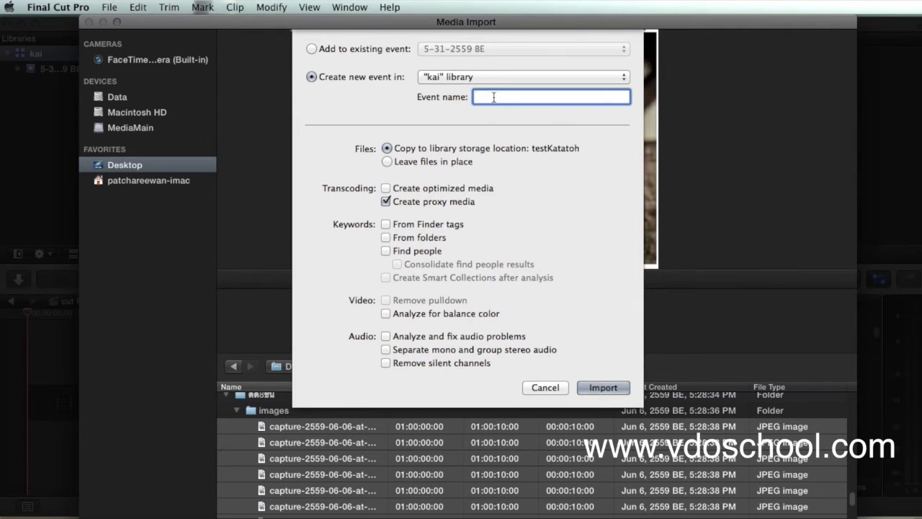
text(t 8)
key(Return)
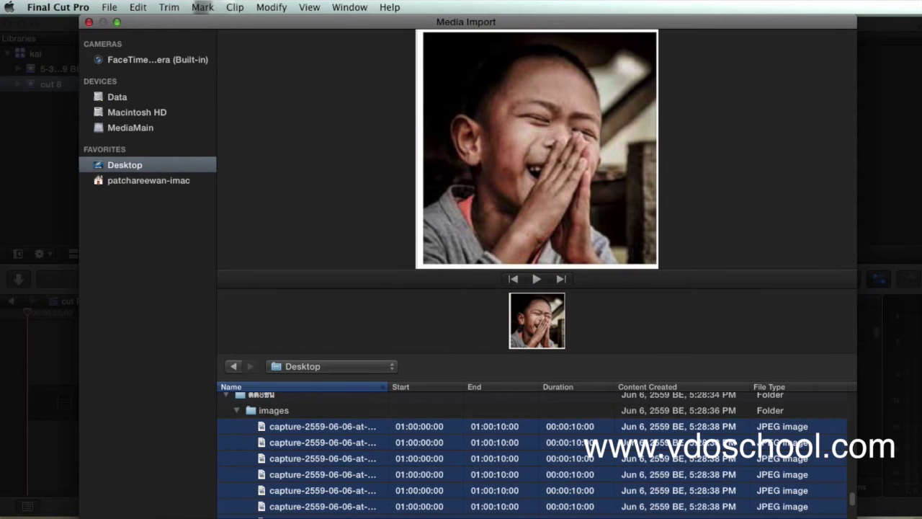
click(89, 23)
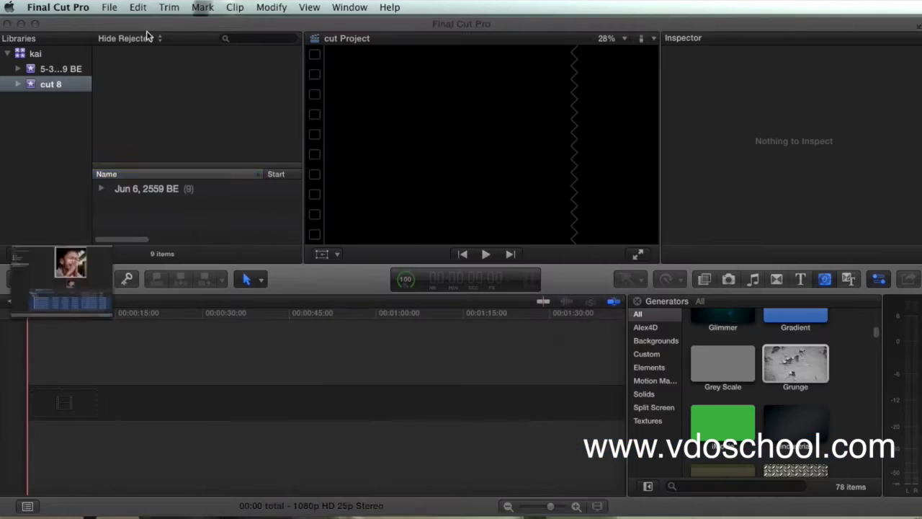
Preview the imported slice clips and drop the master collage at the start of cut Project.
click(102, 190)
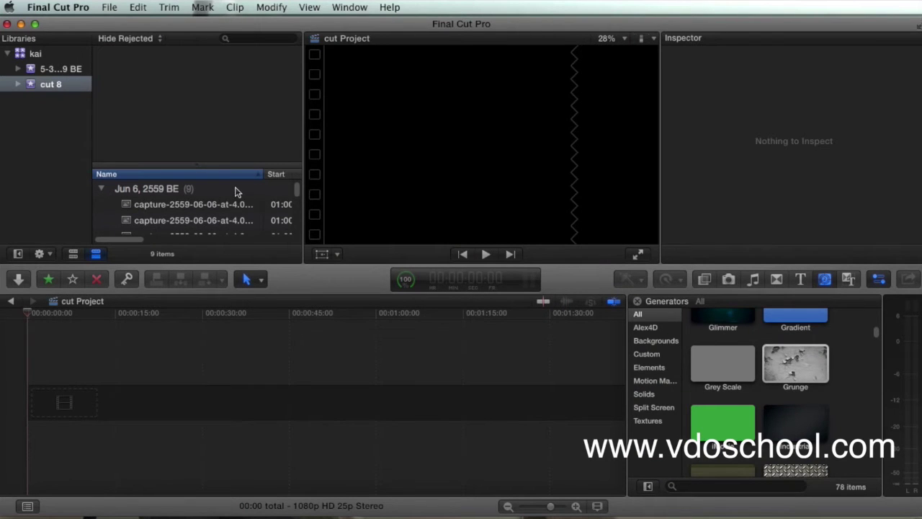
click(214, 204)
drag(297, 191, 294, 202)
click(219, 196)
click(216, 210)
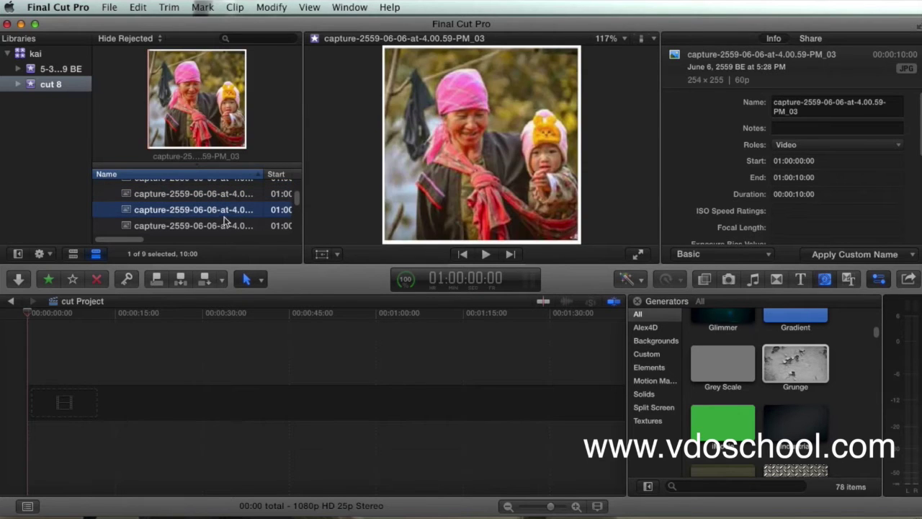
click(226, 226)
drag(295, 204, 300, 238)
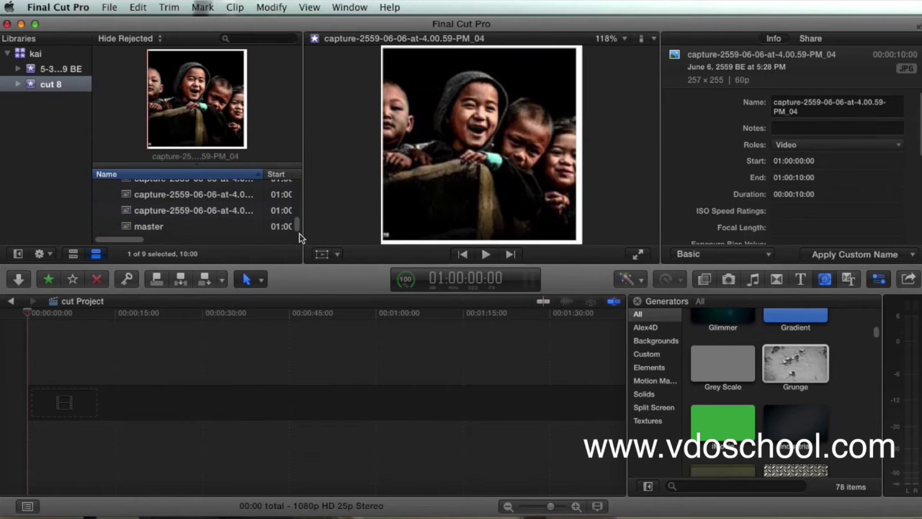
click(134, 226)
drag(134, 227, 60, 402)
mouse_move(46, 315)
mouse_down()
mouse_move(36, 319)
mouse_move(58, 324)
mouse_up()
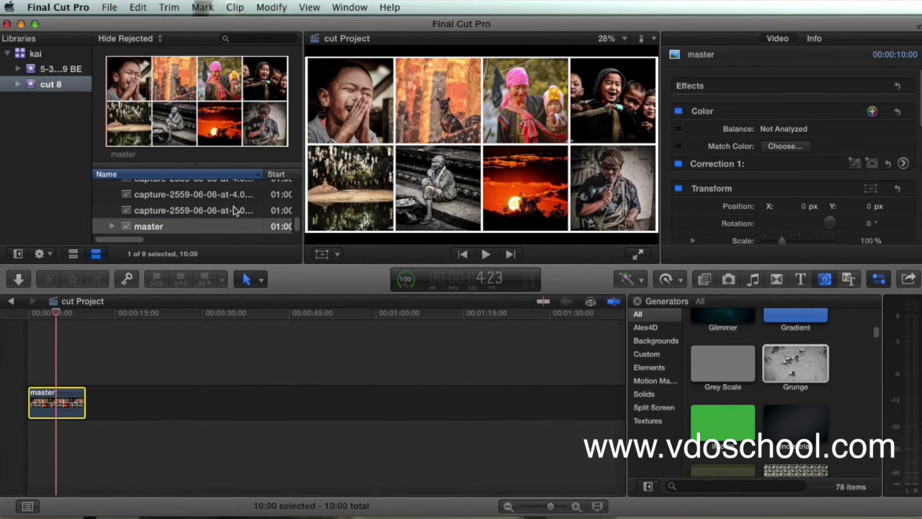
Connect the first slice (praying boy) above the master clip at the timeline start.
drag(296, 225, 308, 193)
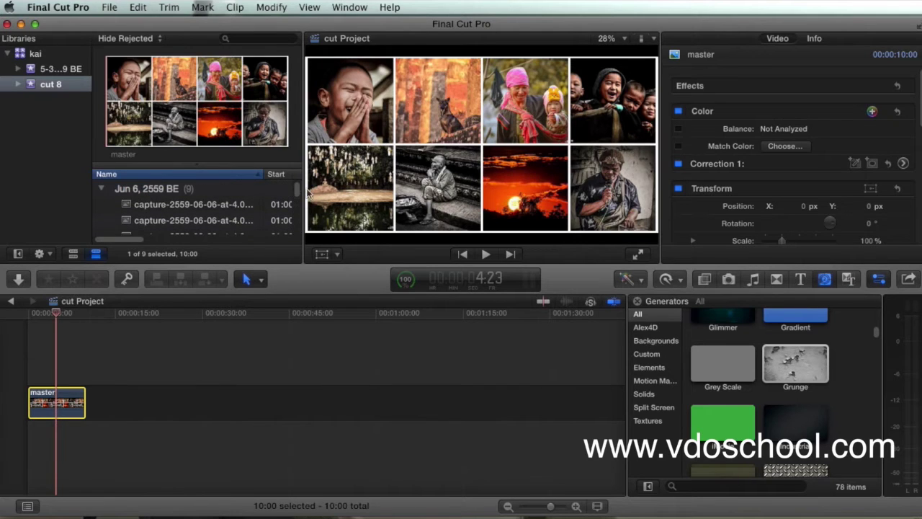
click(203, 204)
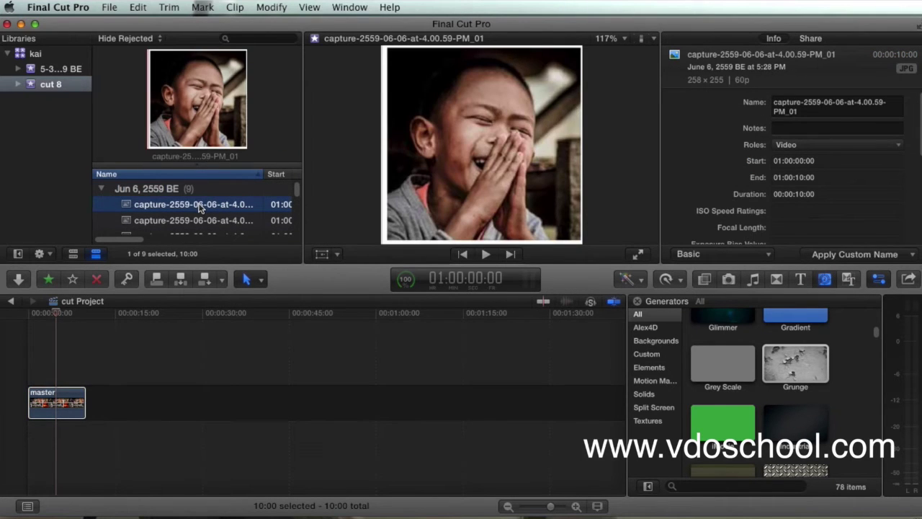
drag(58, 316, 30, 318)
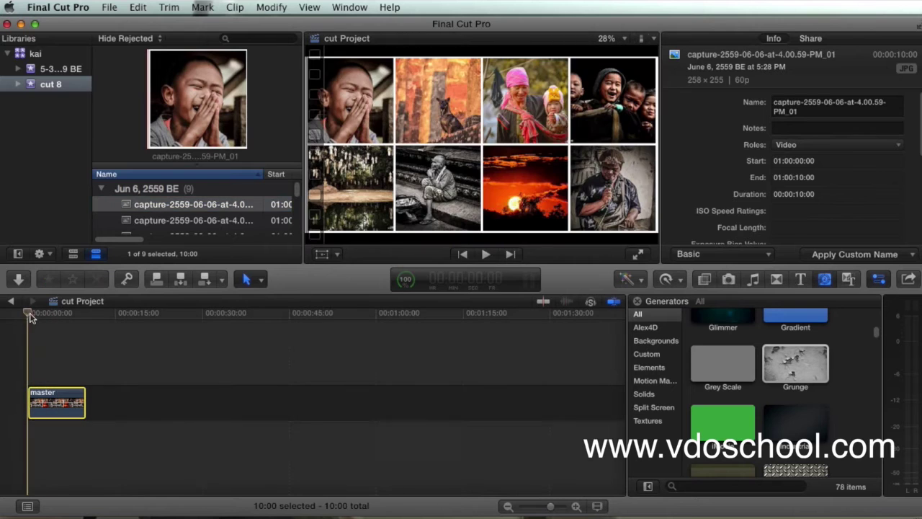
click(162, 206)
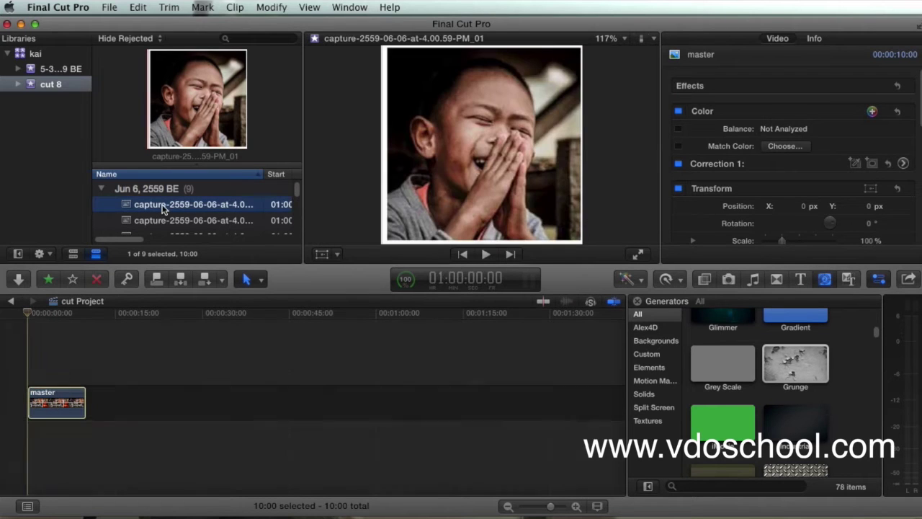
key(q)
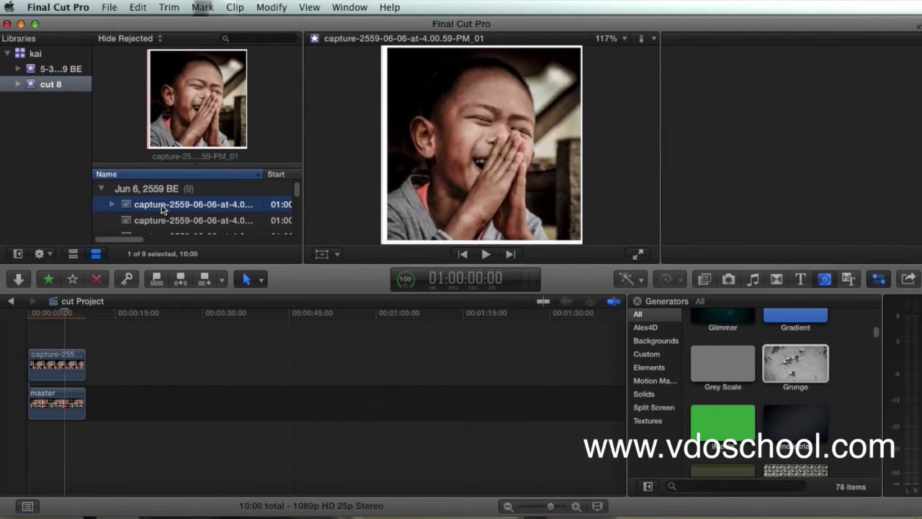
click(53, 324)
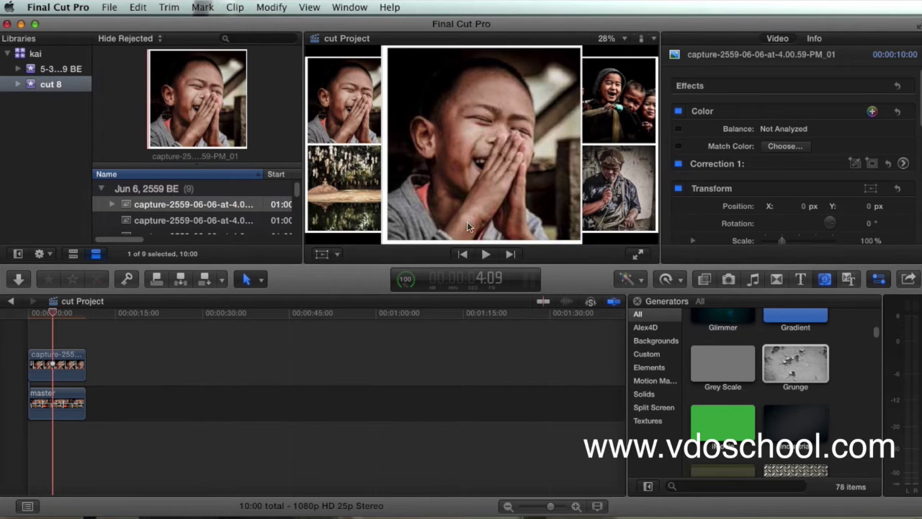
scroll(913, 113, down, 4)
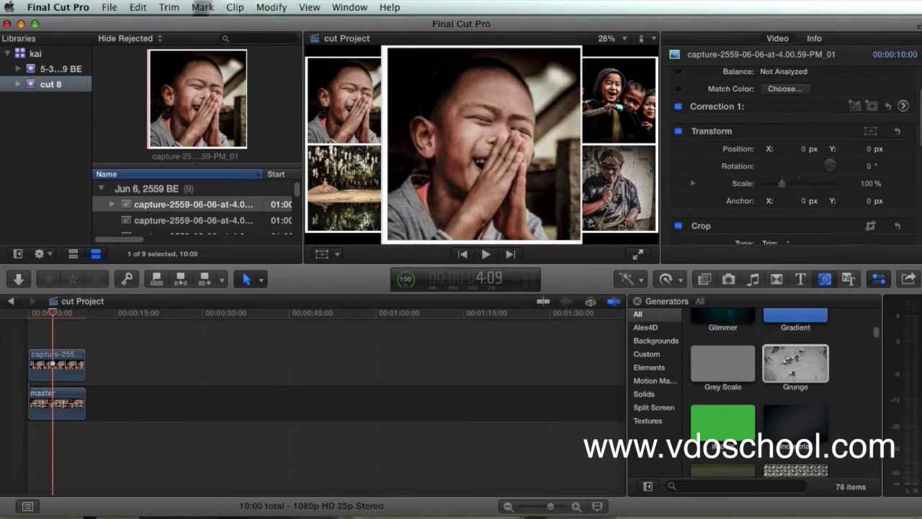
scroll(786, 157, down, 1)
Transform the praying-boy photo to 40% scale and move it to the top-left.
drag(783, 157, 768, 160)
right_click(496, 146)
click(519, 150)
drag(483, 146, 349, 100)
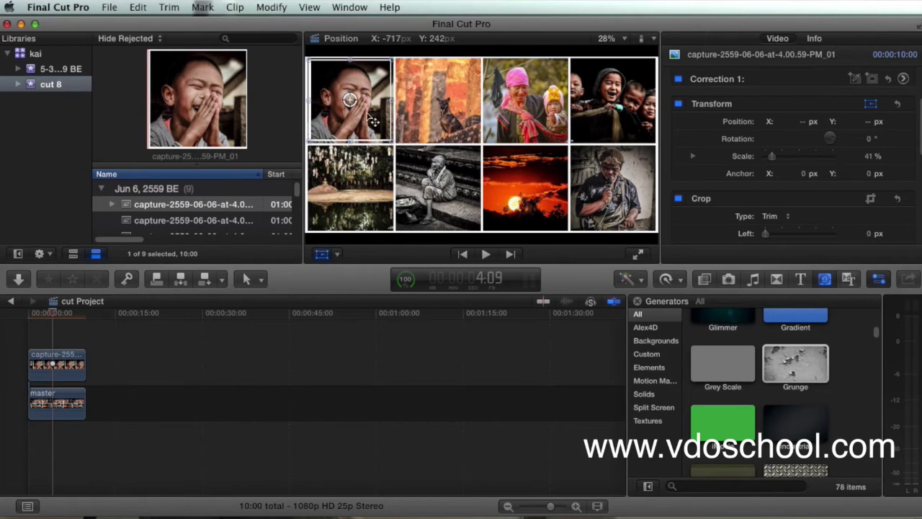
scroll(787, 157, down, 5)
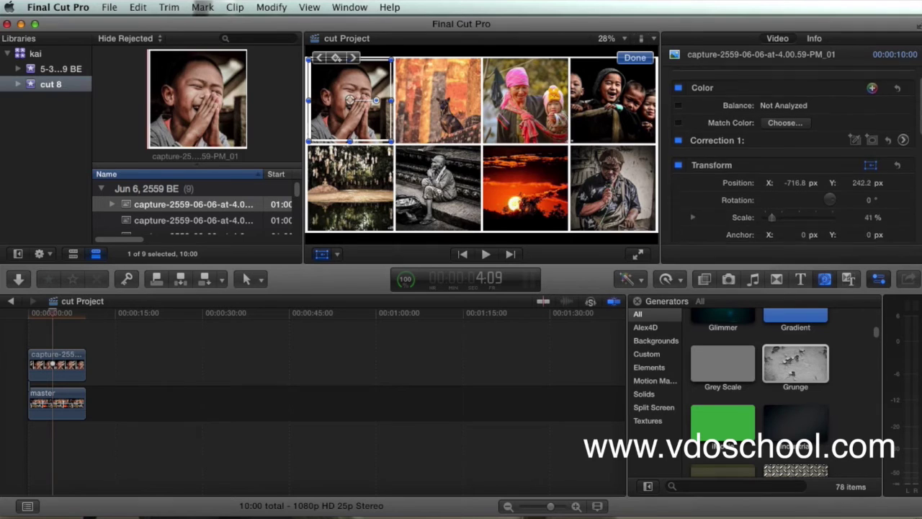
drag(773, 153, 774, 152)
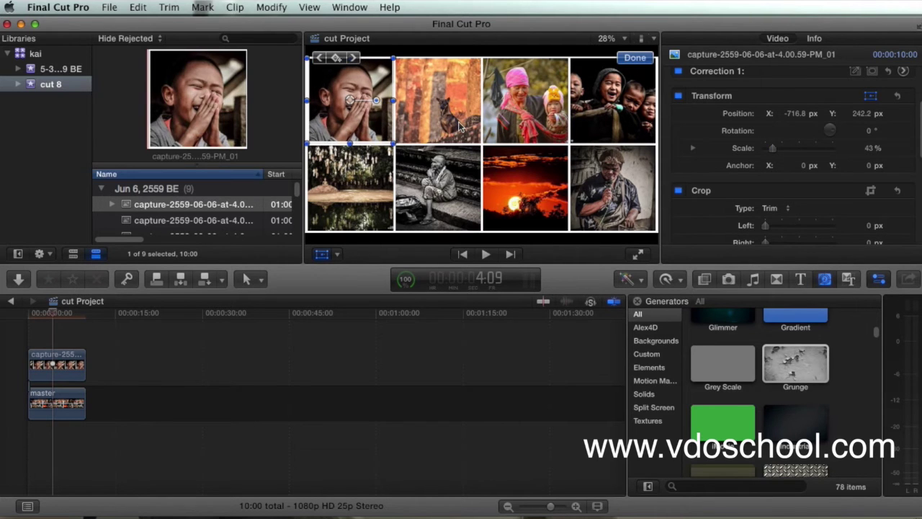
click(633, 59)
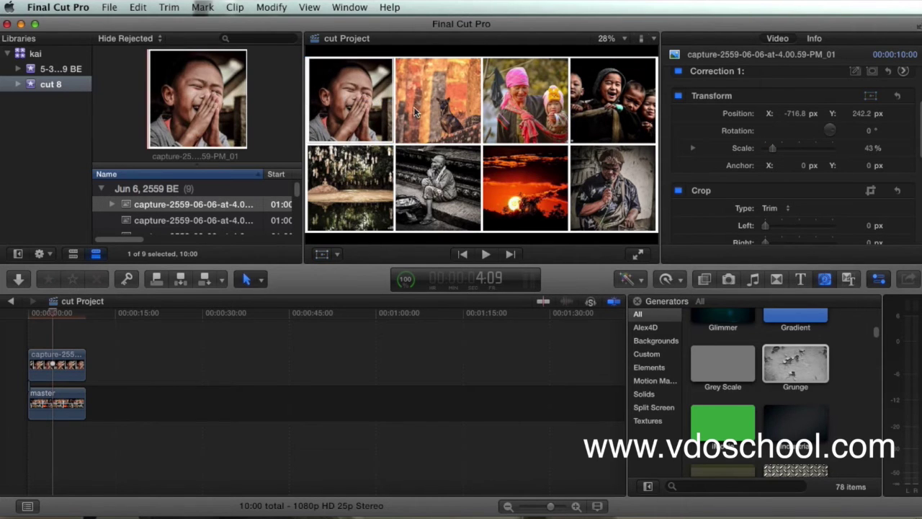
Nudge the photo into its cell at about 44%, then stack the dog clip above it.
right_click(371, 116)
click(375, 119)
drag(375, 121, 375, 124)
drag(864, 147, 857, 158)
drag(193, 220, 57, 335)
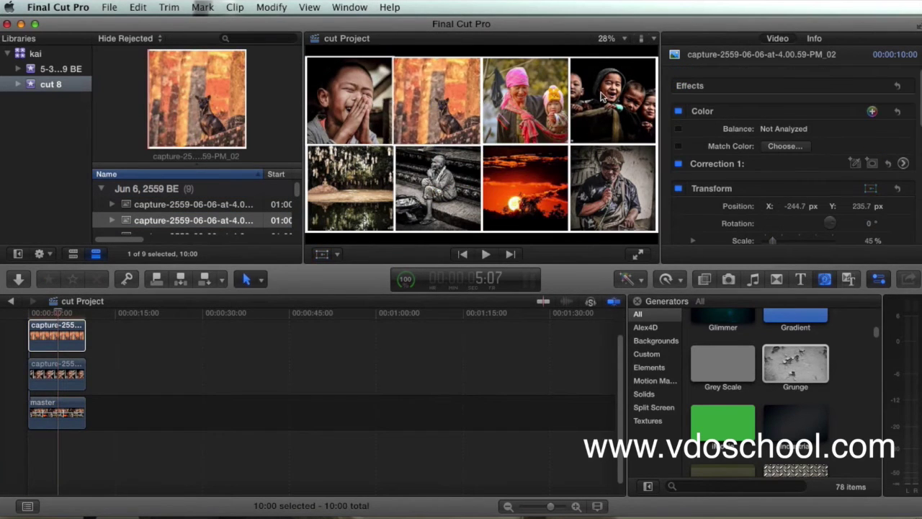
Add the woman-and-child and group-of-children photos to the stack, scaling the children photo to 45%.
scroll(213, 220, down, 1)
click(212, 220)
drag(213, 220, 57, 332)
scroll(793, 144, down, 3)
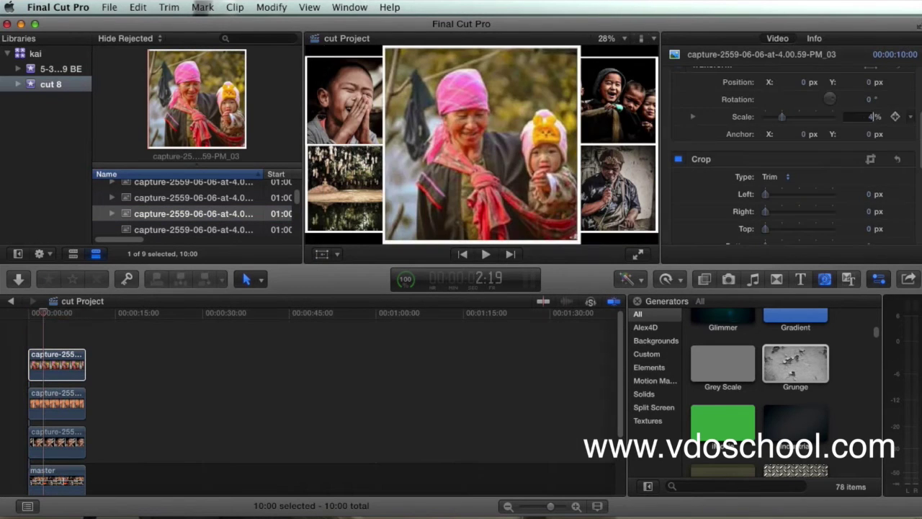
click(193, 229)
drag(193, 229, 57, 331)
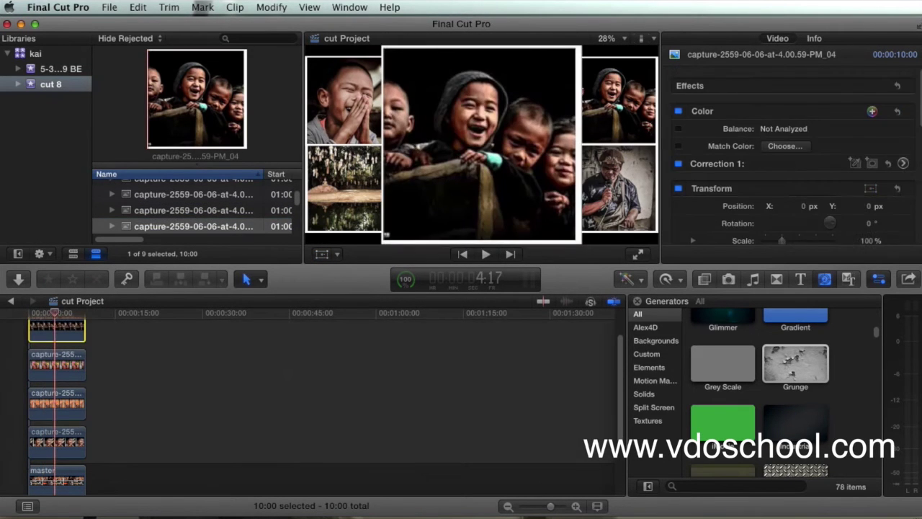
double_click(869, 130)
text(45)
key(Return)
Add the next photo clip at 45% scale and place it in the grid's bottom-left cell.
scroll(793, 144, up, 3)
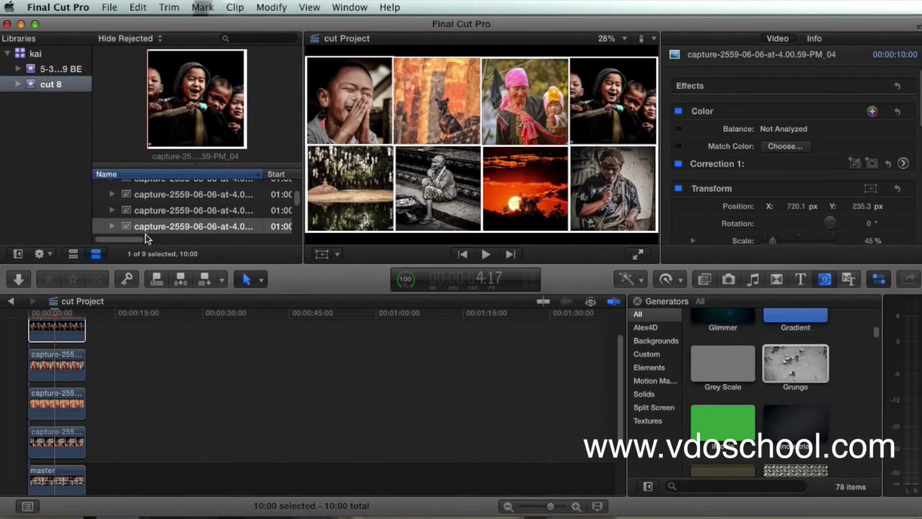
scroll(159, 227, down, 1)
click(172, 220)
drag(173, 220, 57, 331)
scroll(792, 144, down, 3)
double_click(869, 161)
text(45)
key(Return)
drag(481, 144, 350, 188)
key(a)
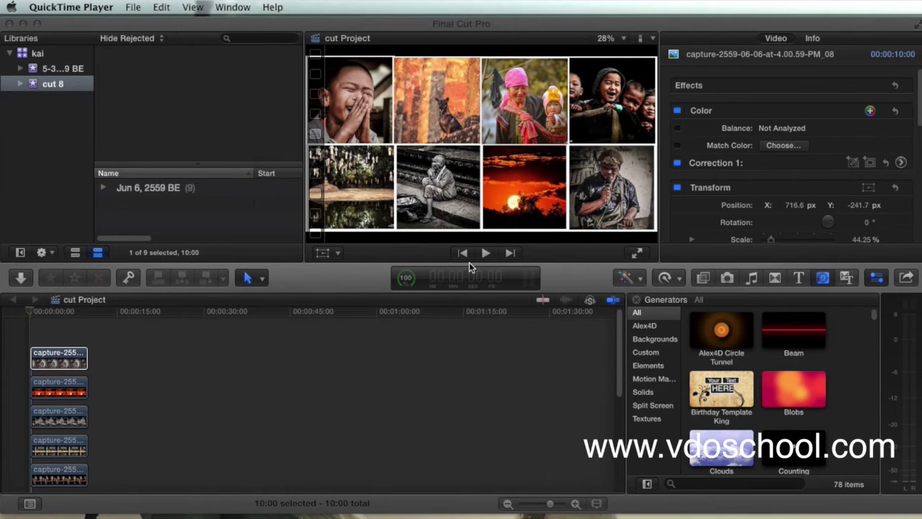
Scrub and play the collage to 3:21, then set start transform keyframes on the top clip.
click(618, 337)
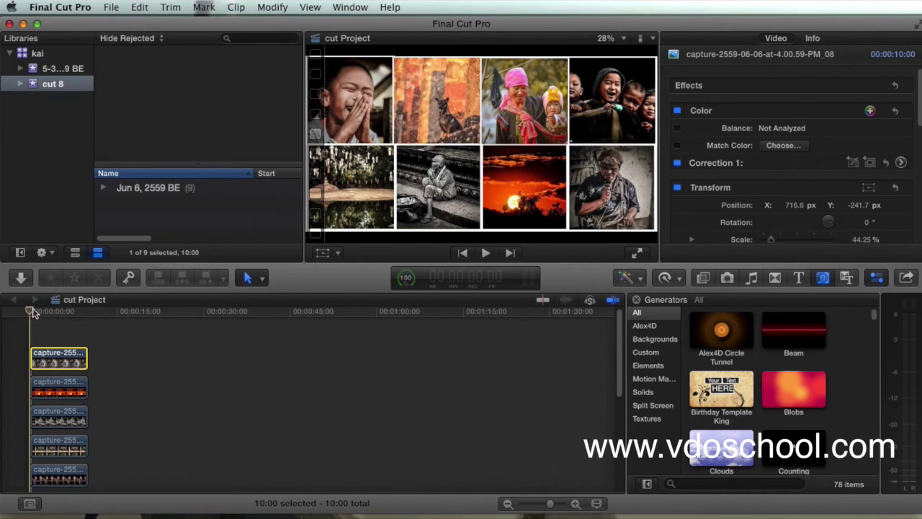
mouse_move(30, 316)
mouse_down()
mouse_move(45, 313)
mouse_move(30, 316)
mouse_up()
mouse_move(27, 313)
mouse_down()
mouse_move(41, 317)
mouse_move(29, 317)
mouse_up()
key(space)
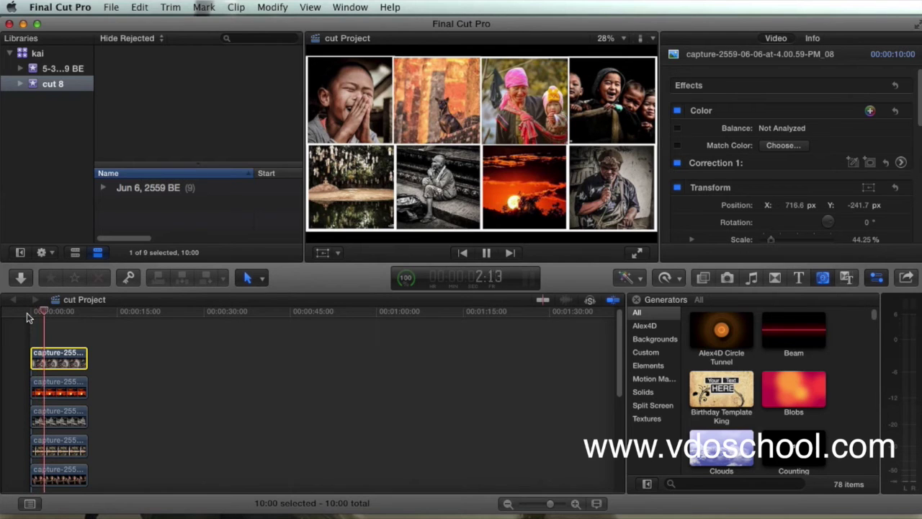
key(space)
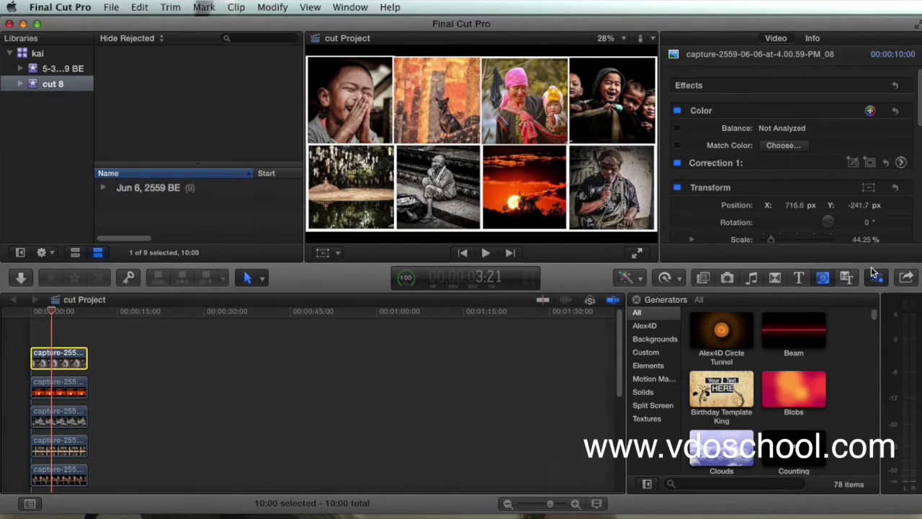
drag(920, 111, 916, 135)
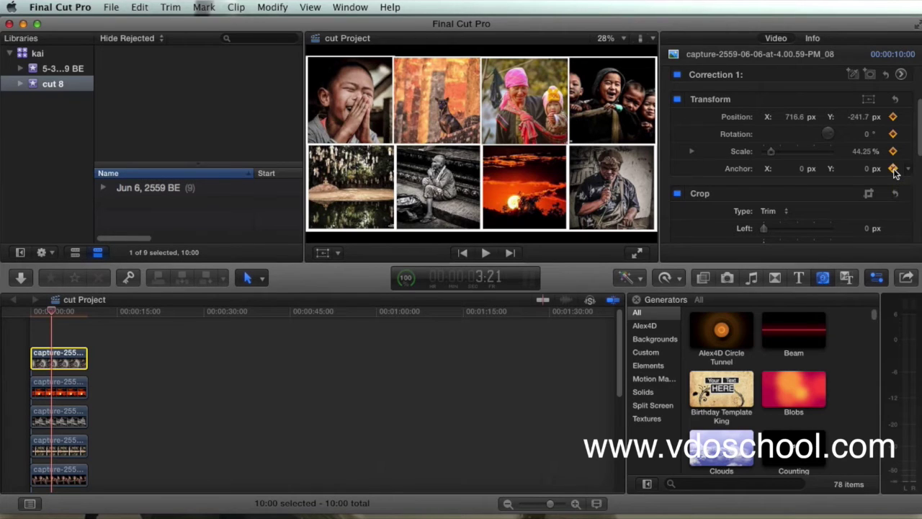
Add Position, Rotation, Scale and Anchor keyframes at 3:21 to the second photo clip.
click(57, 389)
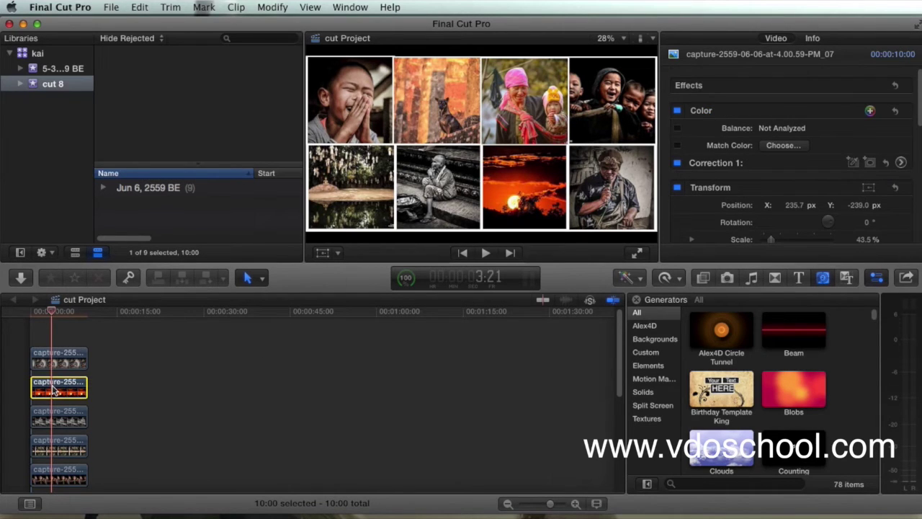
click(893, 204)
scroll(893, 204, down, 4)
click(894, 115)
click(893, 132)
click(893, 150)
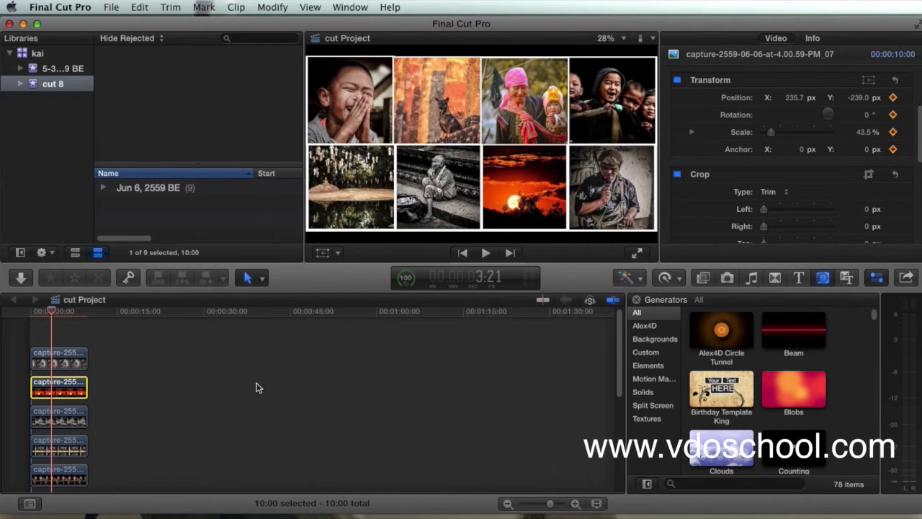
Keyframe the third photo clip's Position, Rotation and Anchor at 3:21.
click(53, 422)
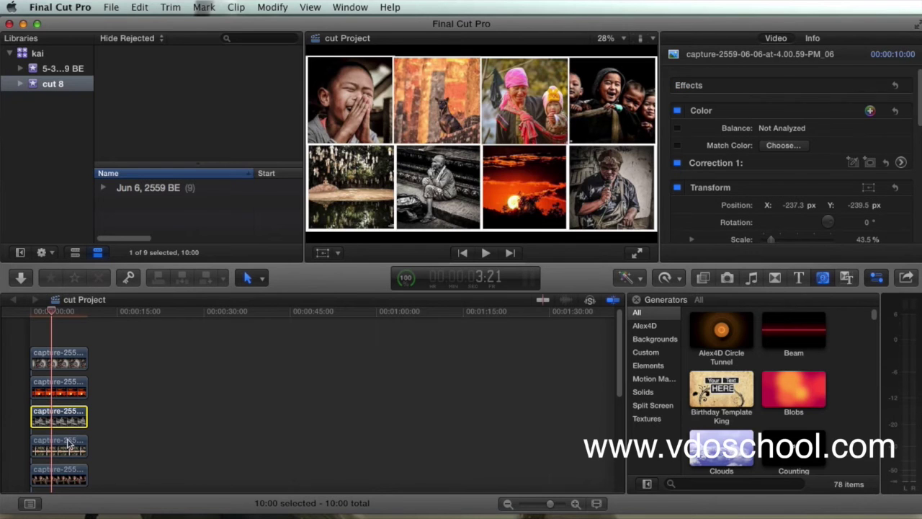
scroll(920, 121, down, 5)
click(894, 120)
click(894, 136)
click(893, 170)
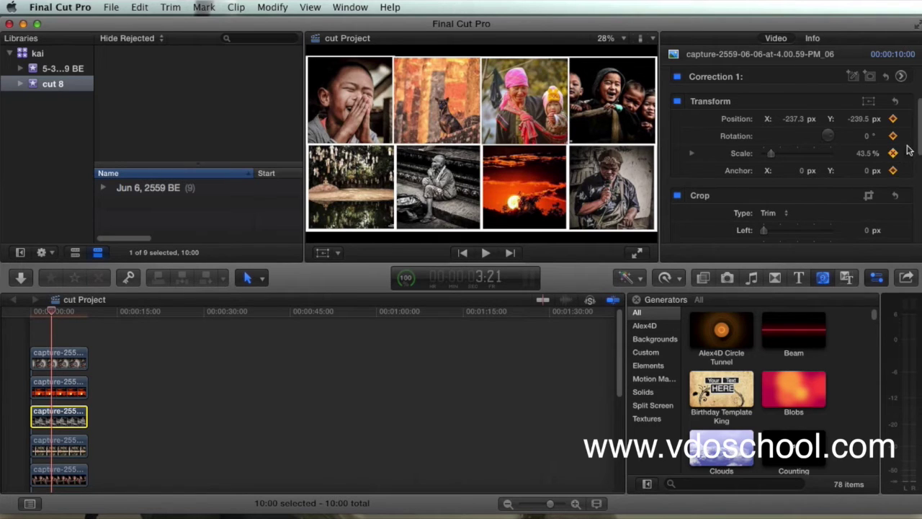
Select the fourth photo clip, then select every clip in the timeline.
click(53, 448)
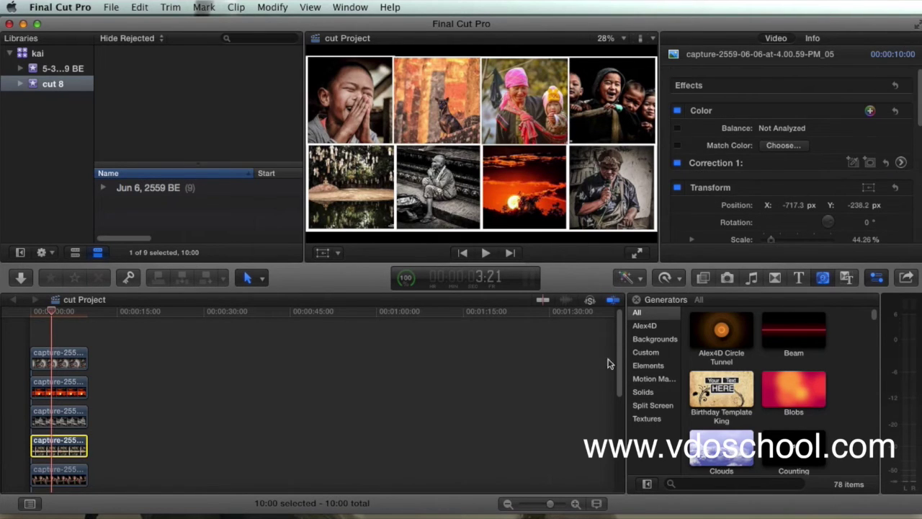
drag(621, 365, 624, 438)
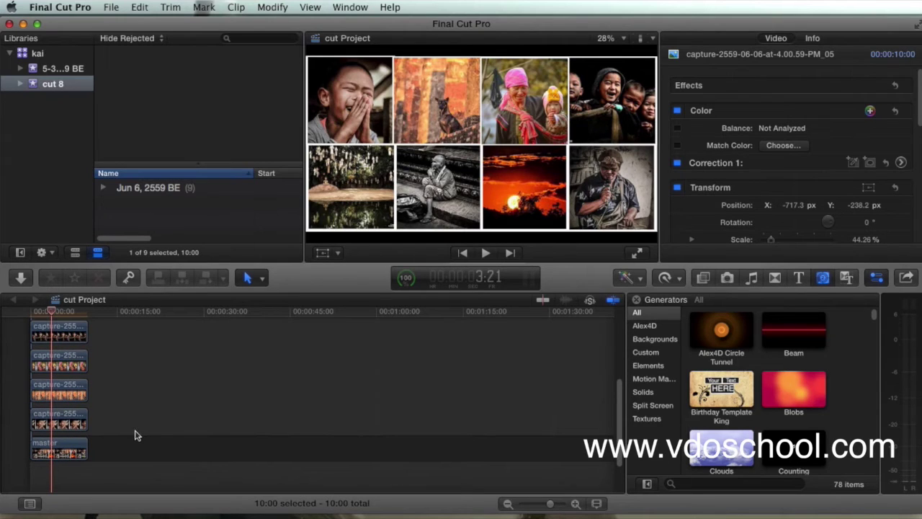
key(super+a)
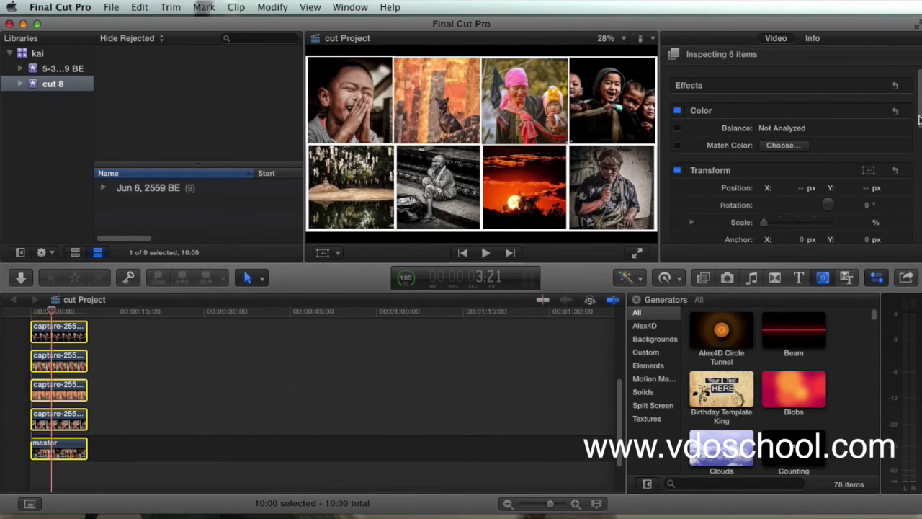
Add Position, Rotation, Scale and Anchor keyframes to all six selected clips at once.
scroll(900, 116, down, 3)
click(893, 108)
click(893, 125)
click(894, 143)
click(893, 159)
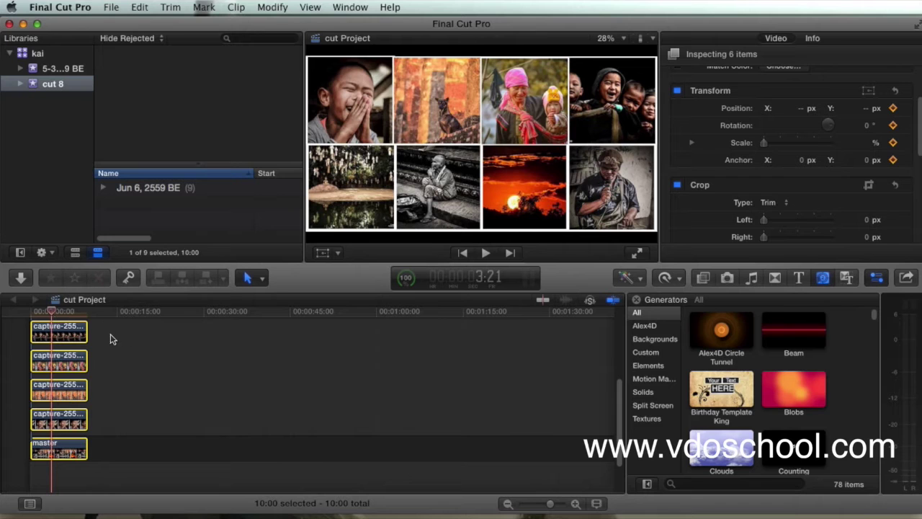
Select the clips one by one to verify their 3:21 keyframes, ending on the top clip.
scroll(618, 426, up, 3)
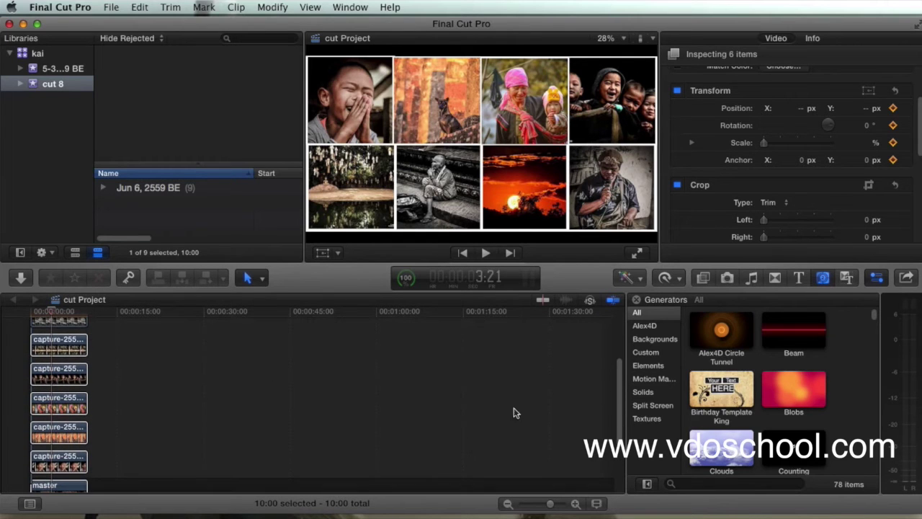
click(61, 321)
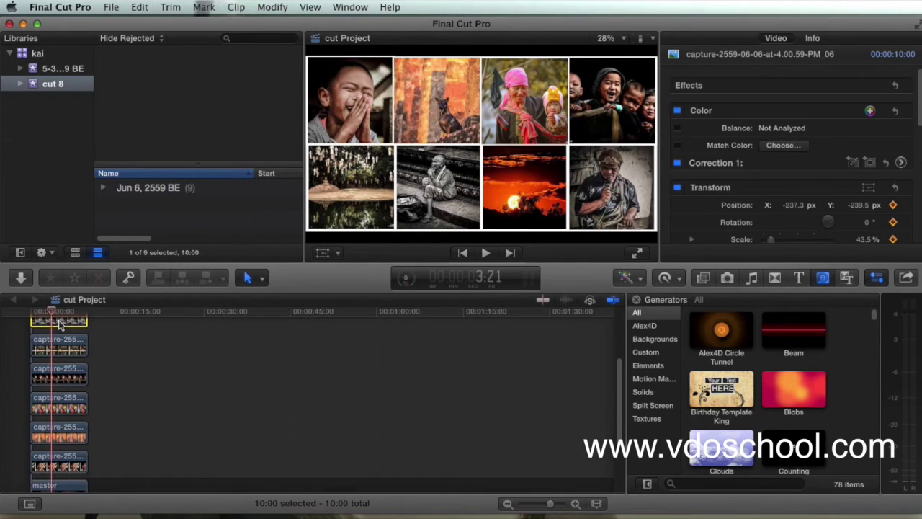
click(65, 345)
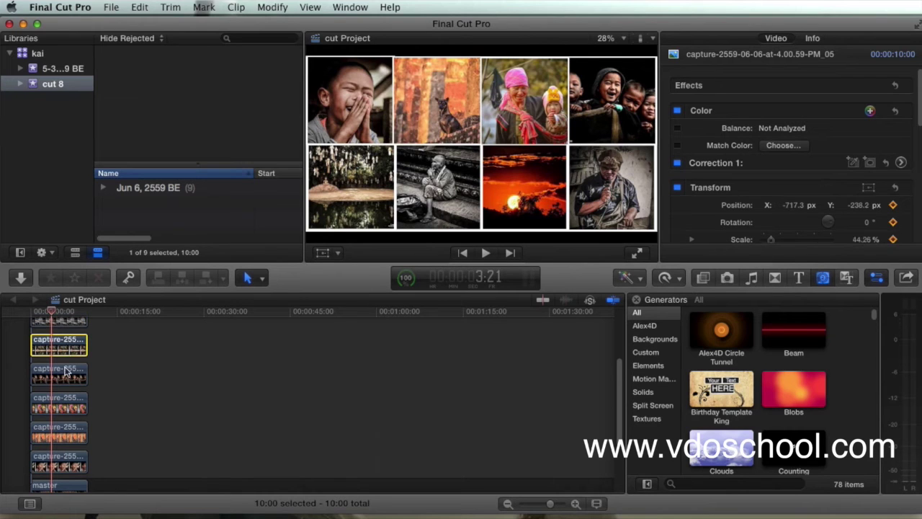
click(67, 376)
click(65, 343)
drag(618, 394, 621, 332)
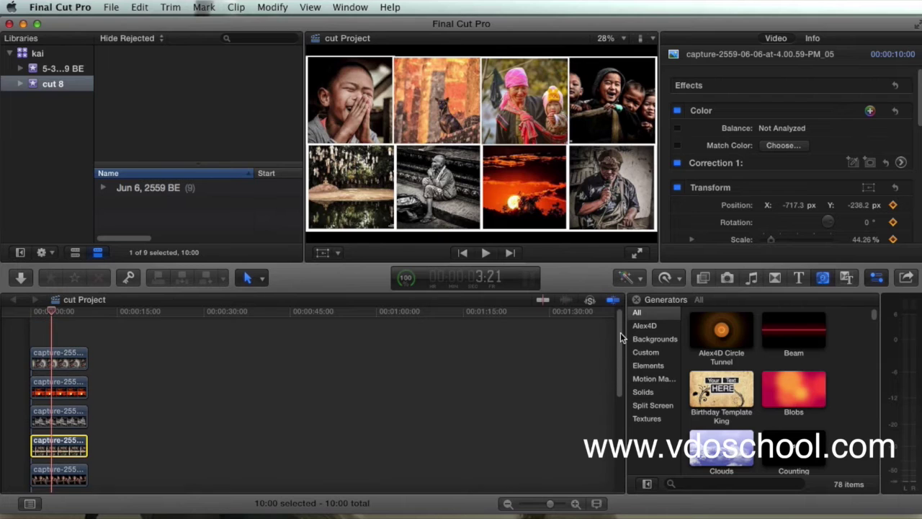
click(53, 356)
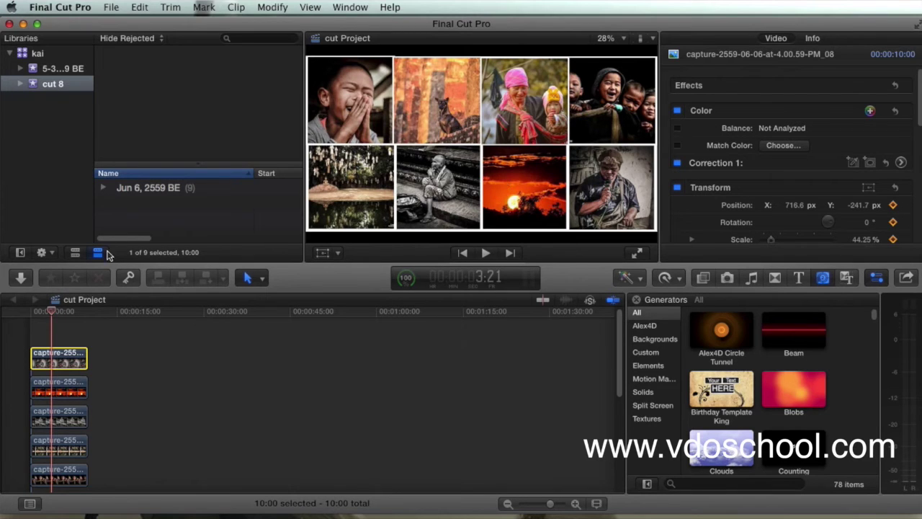
Play the project from the start and keyframe a spin on the bottom-right photo's rotation.
drag(50, 312, 35, 313)
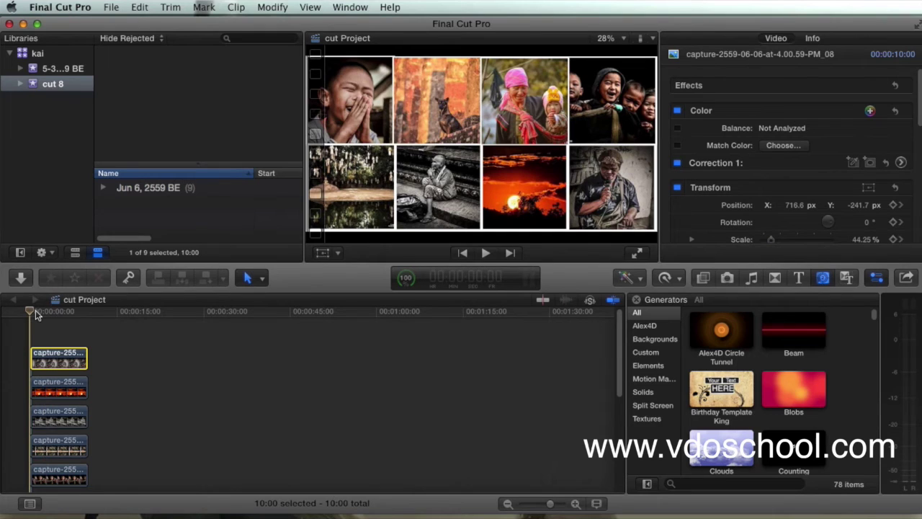
key(space)
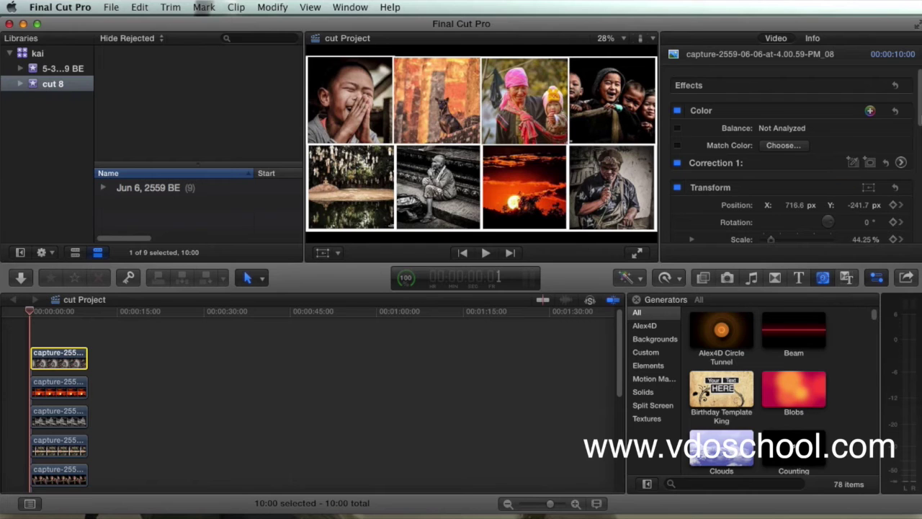
scroll(920, 117, down, 5)
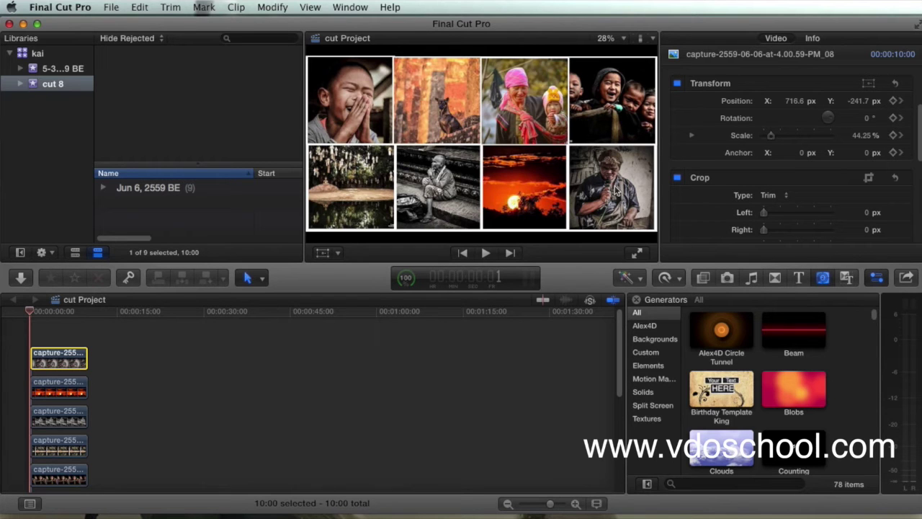
mouse_move(830, 119)
mouse_down()
mouse_move(826, 128)
mouse_move(838, 115)
mouse_move(823, 112)
mouse_move(836, 122)
mouse_move(815, 128)
mouse_move(833, 128)
mouse_move(829, 114)
mouse_move(839, 124)
mouse_move(829, 118)
mouse_up()
Zoom the viewer to 12.5% and move the bottom-right photo off-frame to -1518.6, -619.8 px.
click(624, 37)
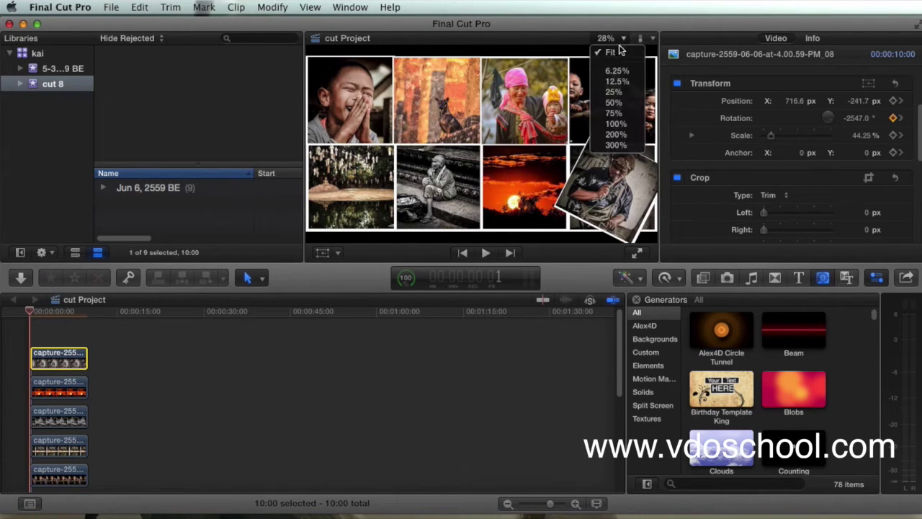
click(618, 81)
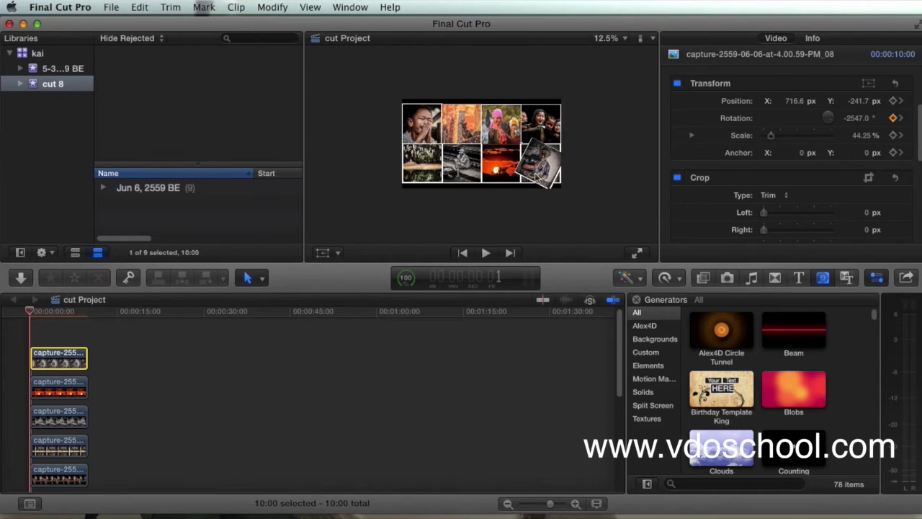
right_click(560, 157)
click(565, 157)
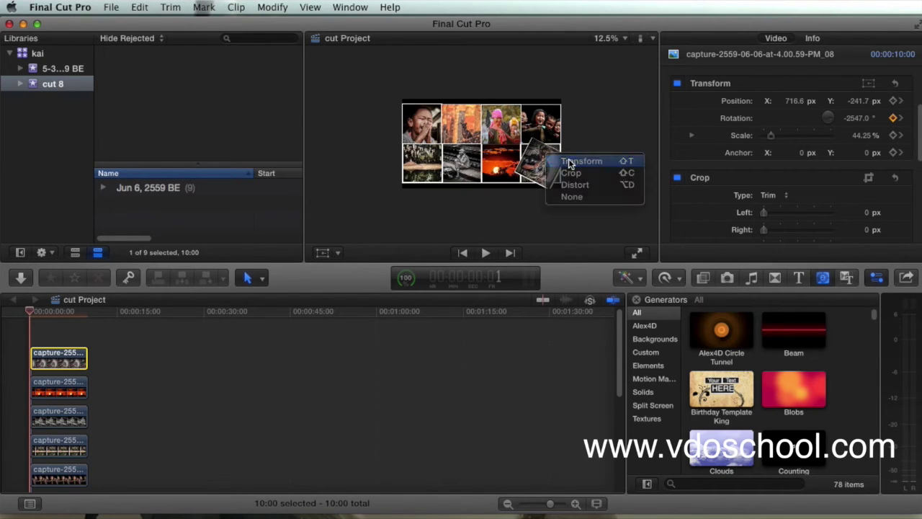
drag(542, 167, 358, 198)
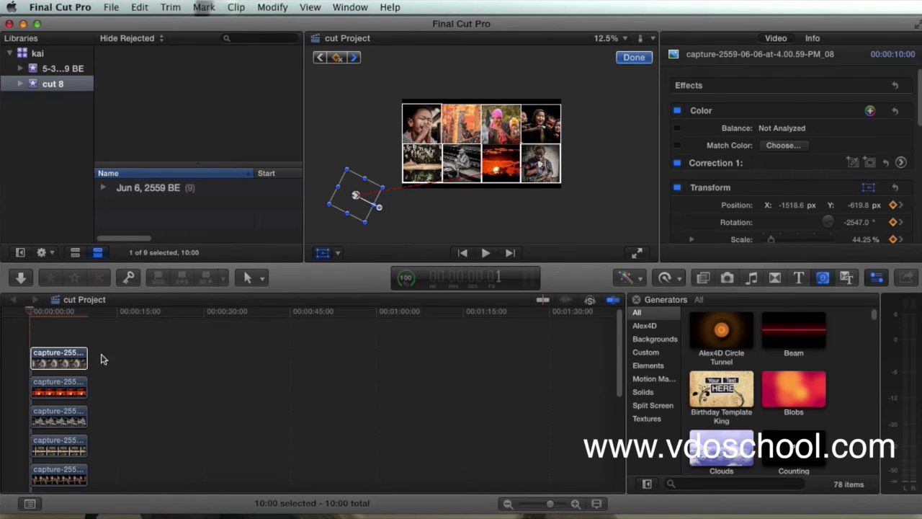
Spin the sunset photo (_07) several turns and move it off-frame to the upper right.
click(47, 386)
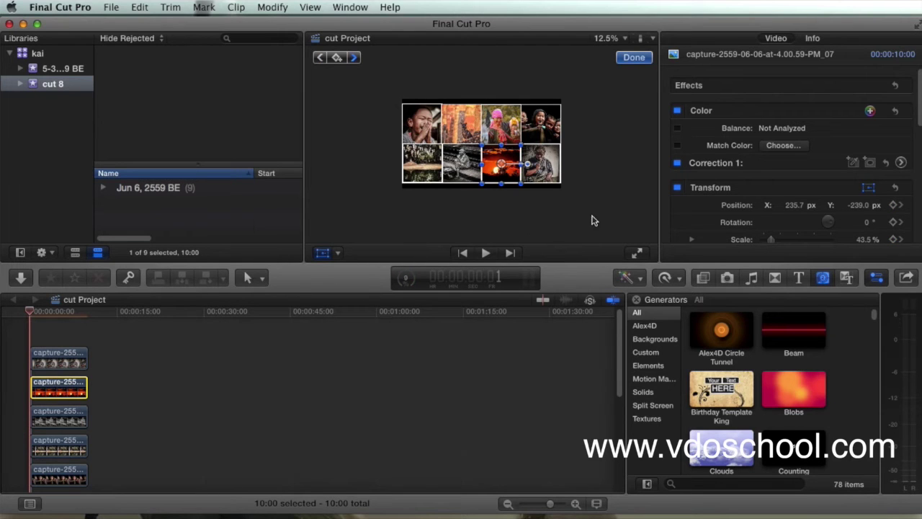
scroll(914, 137, down, 3)
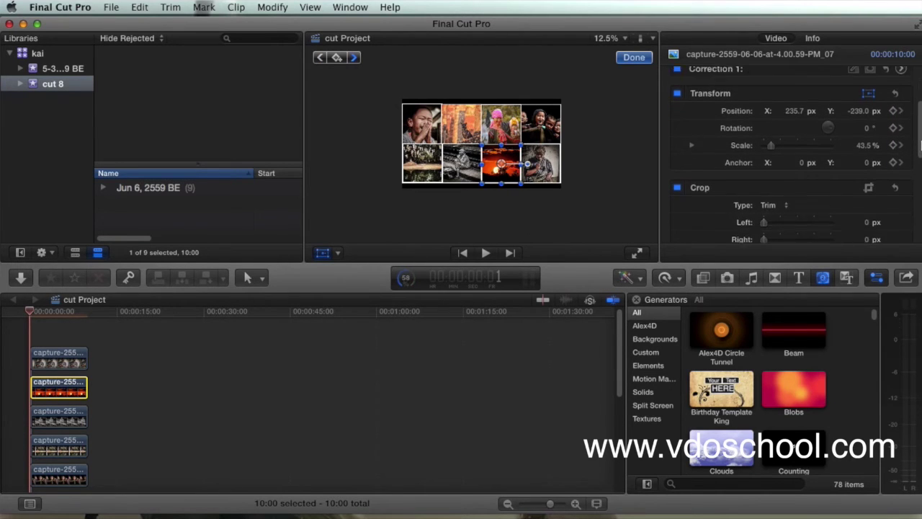
mouse_move(832, 121)
mouse_down()
mouse_move(830, 130)
mouse_move(820, 118)
mouse_move(845, 128)
mouse_up()
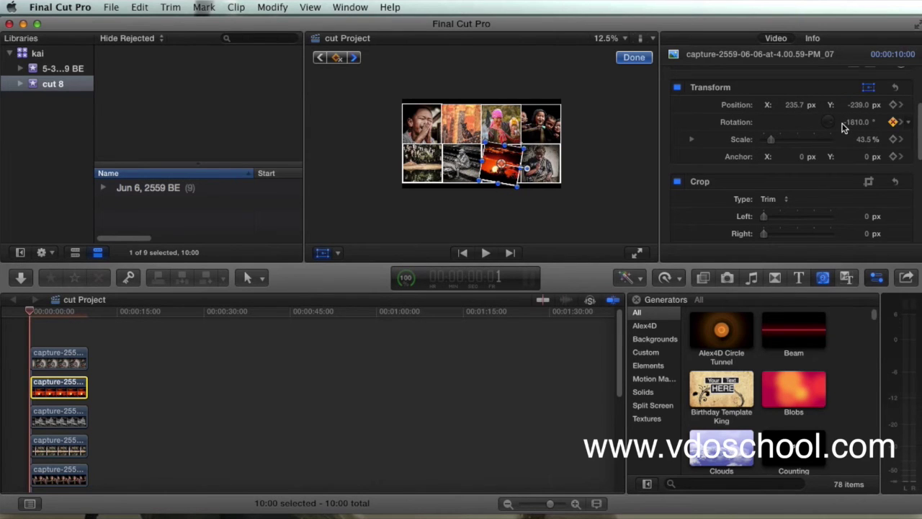
right_click(517, 161)
click(532, 164)
drag(508, 164, 567, 80)
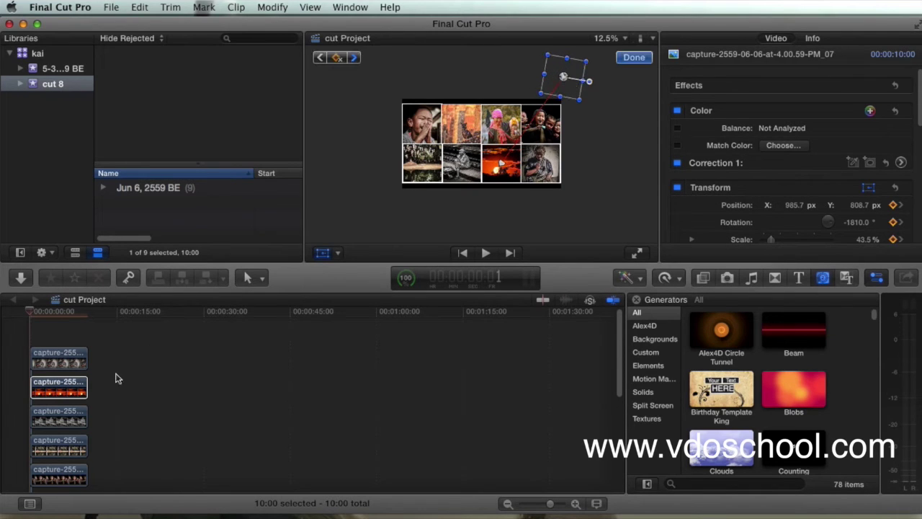
Rotate the seated-man photo (_06) to 1890° and place it off-frame upper left at -1433.4, 578.1 px.
click(53, 420)
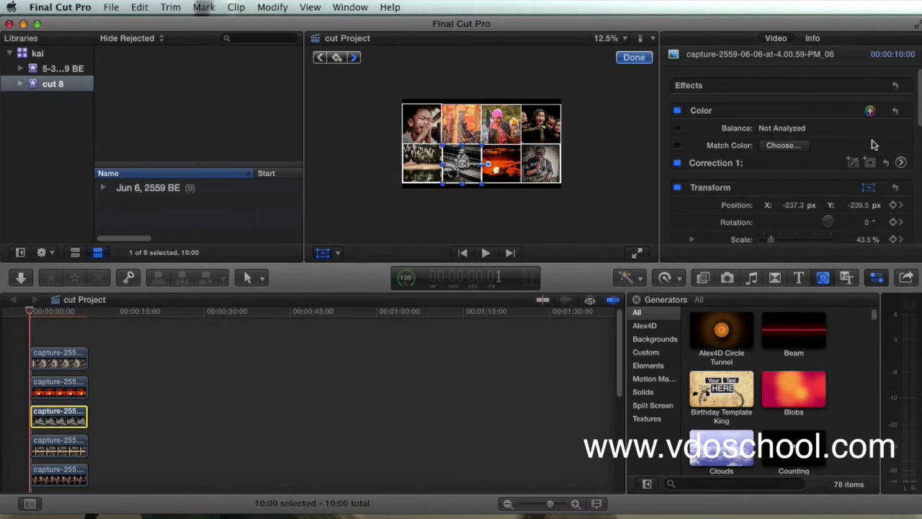
scroll(865, 144, down, 3)
drag(832, 142, 794, 138)
drag(465, 162, 368, 91)
scroll(710, 155, up, 3)
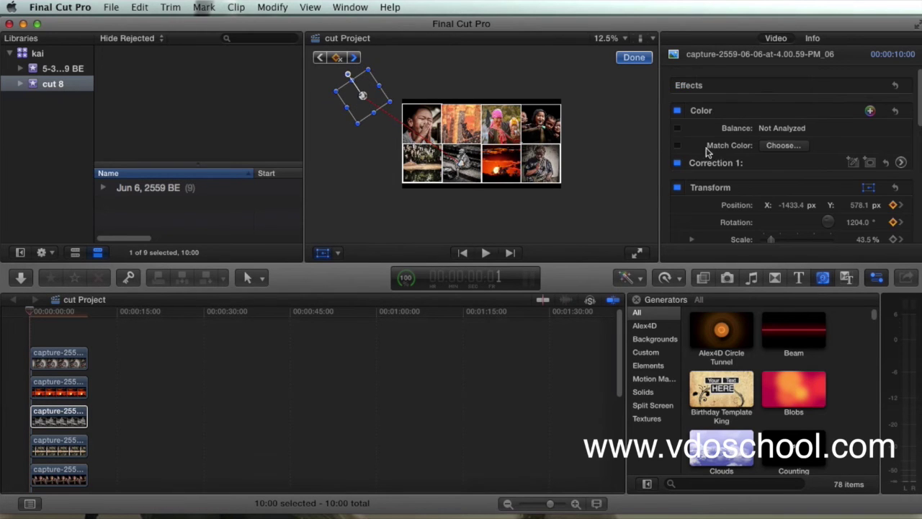
drag(827, 222, 828, 217)
Rotate the bottom-left photo (_05) and move it off-frame to the upper right.
click(61, 447)
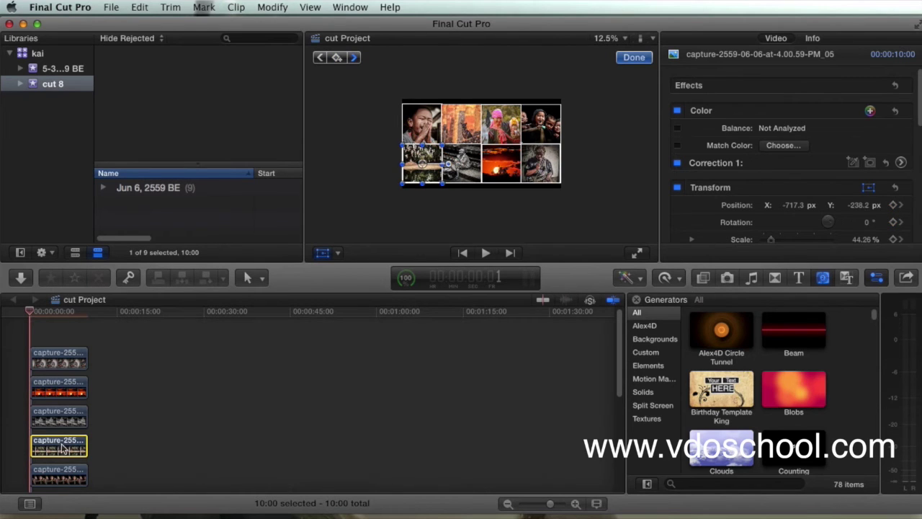
scroll(919, 99, down, 5)
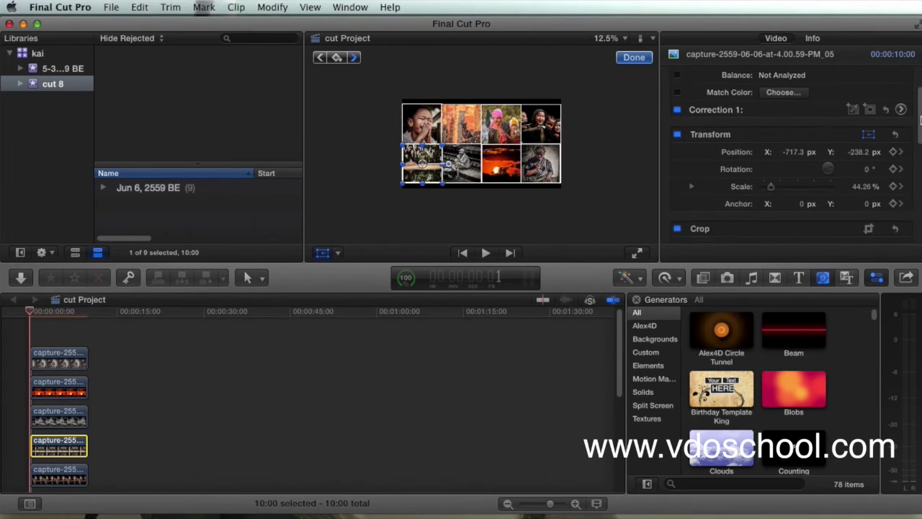
mouse_move(827, 124)
mouse_down()
mouse_move(847, 126)
mouse_move(790, 122)
mouse_move(838, 128)
mouse_move(828, 129)
mouse_up()
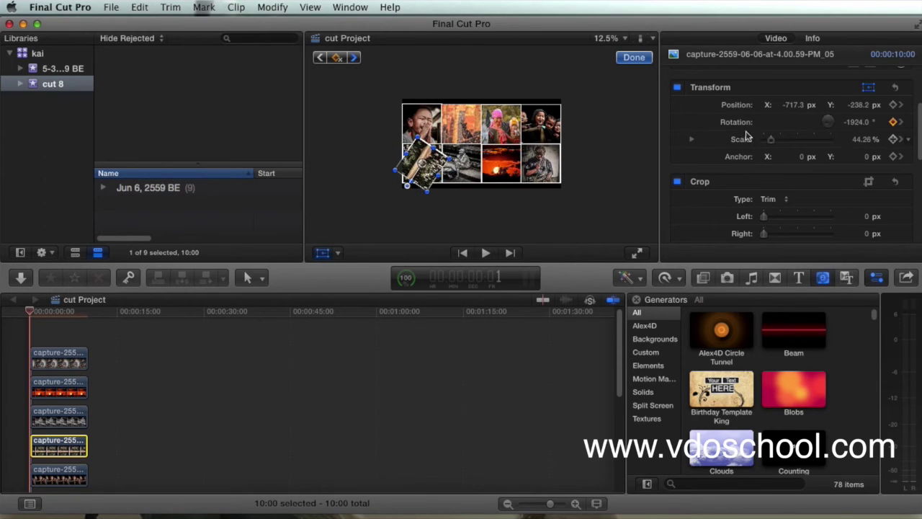
drag(423, 160, 566, 66)
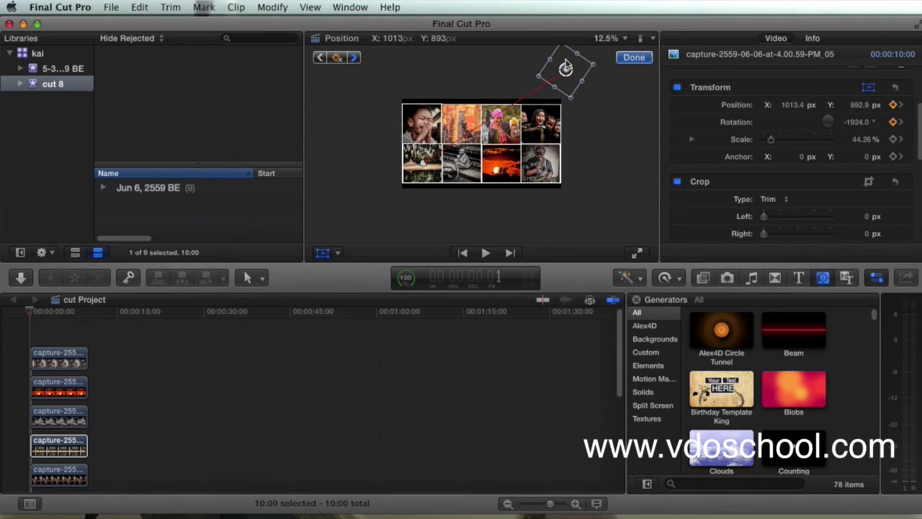
click(634, 57)
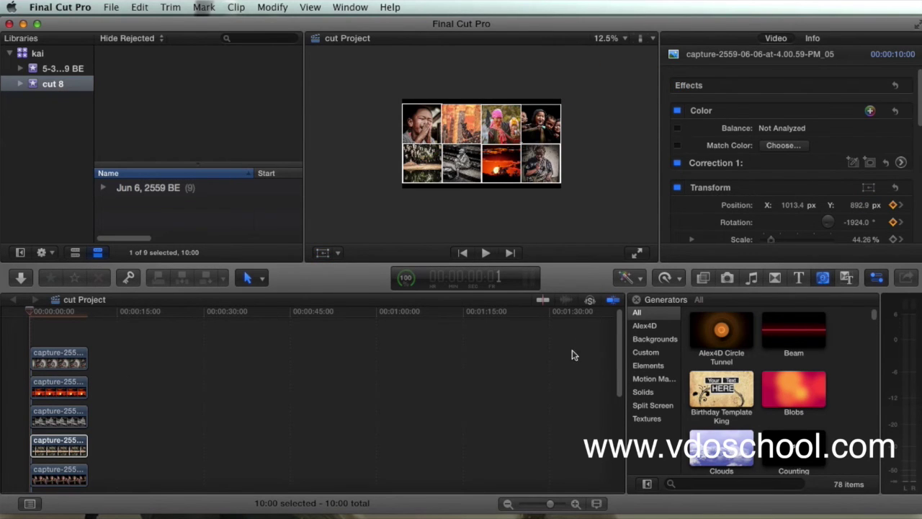
Spin the top-right children photo (_04) to 3033° and move it off-frame left to -1390.6, 454.2 px.
scroll(620, 360, down, 3)
click(60, 369)
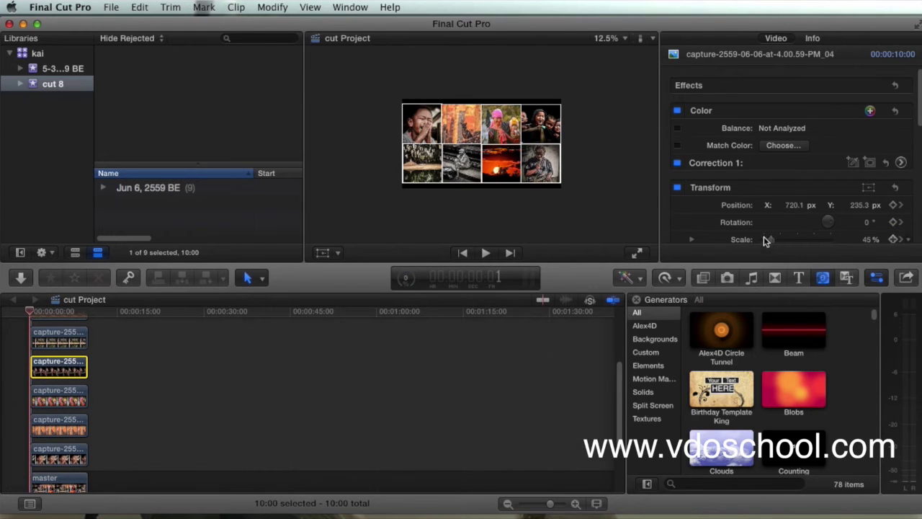
scroll(793, 158, down, 5)
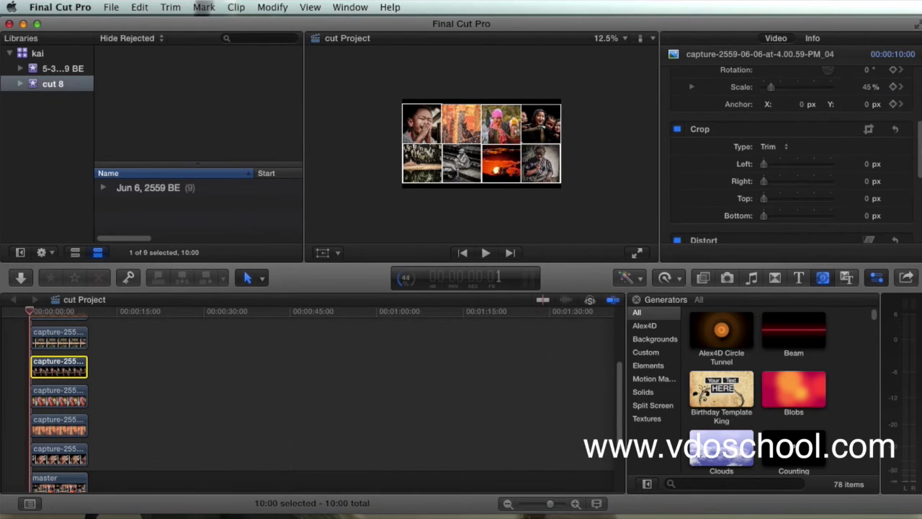
drag(920, 160, 919, 141)
drag(832, 137, 811, 126)
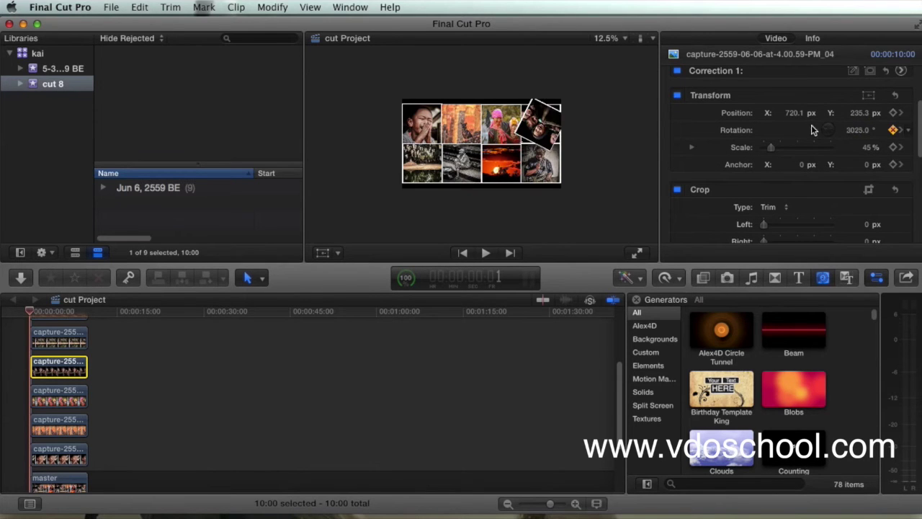
right_click(540, 118)
click(555, 124)
drag(548, 128, 366, 106)
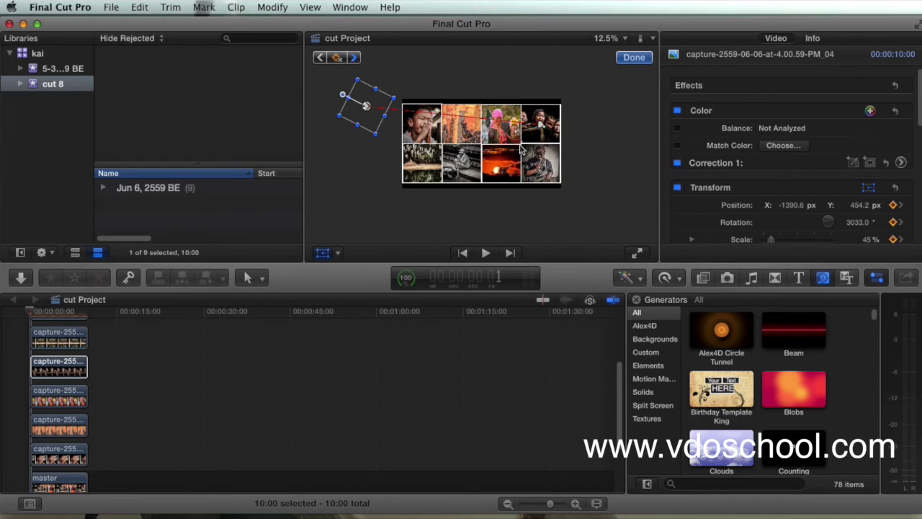
Rotate the woman-and-child photo (_03) to -1979° and place it just below the frame.
click(634, 57)
click(34, 390)
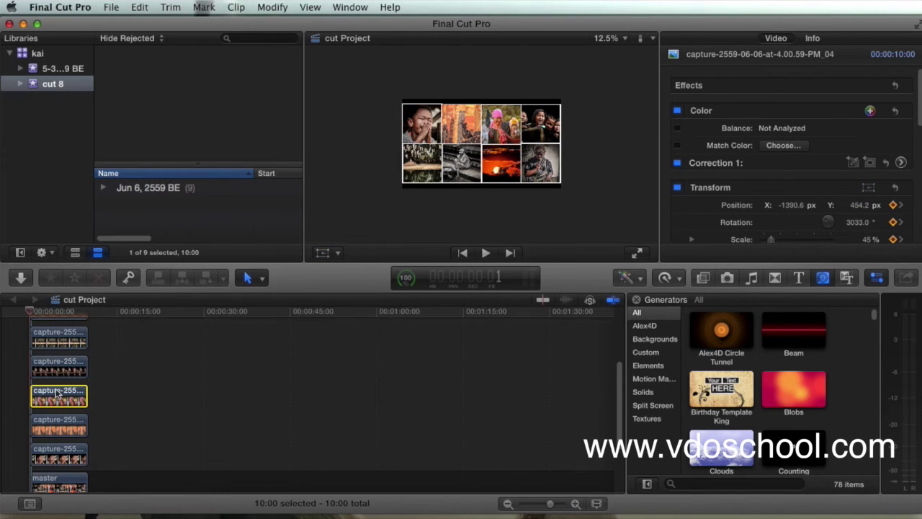
scroll(782, 133, down, 3)
drag(830, 123, 470, 149)
right_click(508, 122)
click(527, 123)
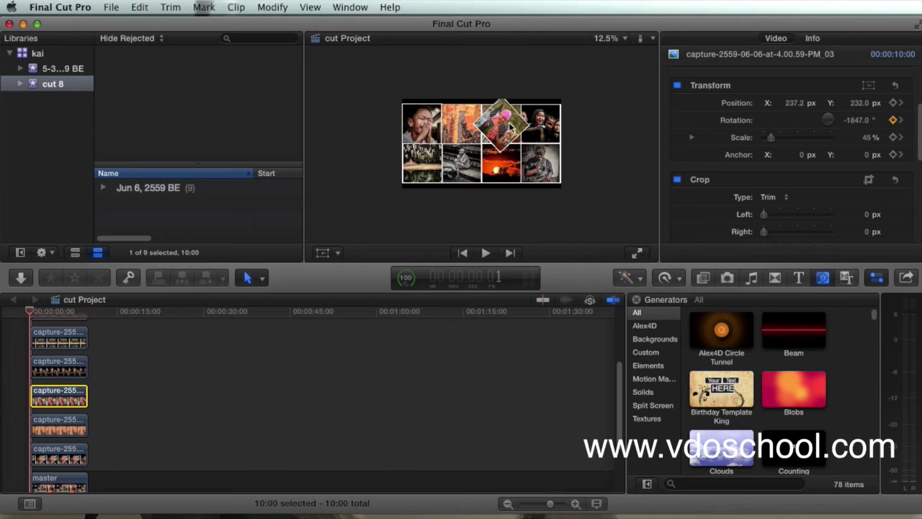
drag(501, 124, 490, 221)
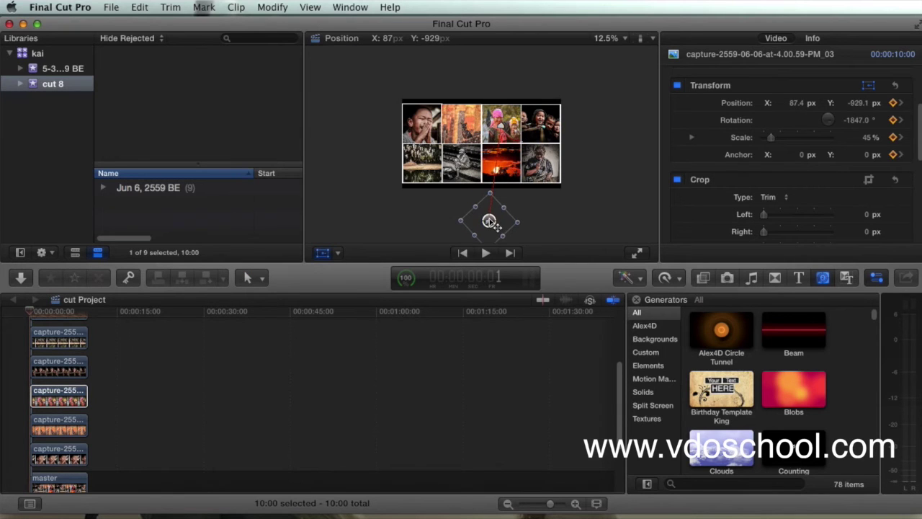
drag(828, 222, 820, 230)
drag(818, 225, 821, 222)
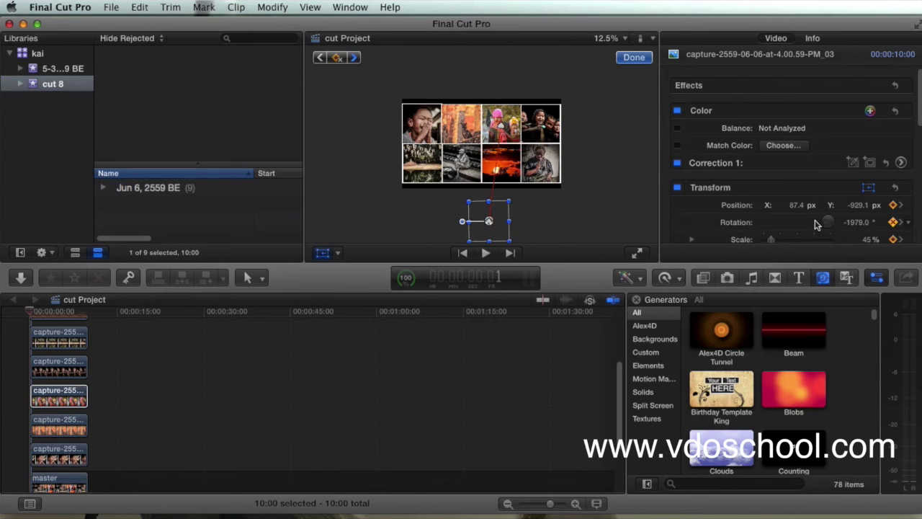
drag(496, 229, 492, 222)
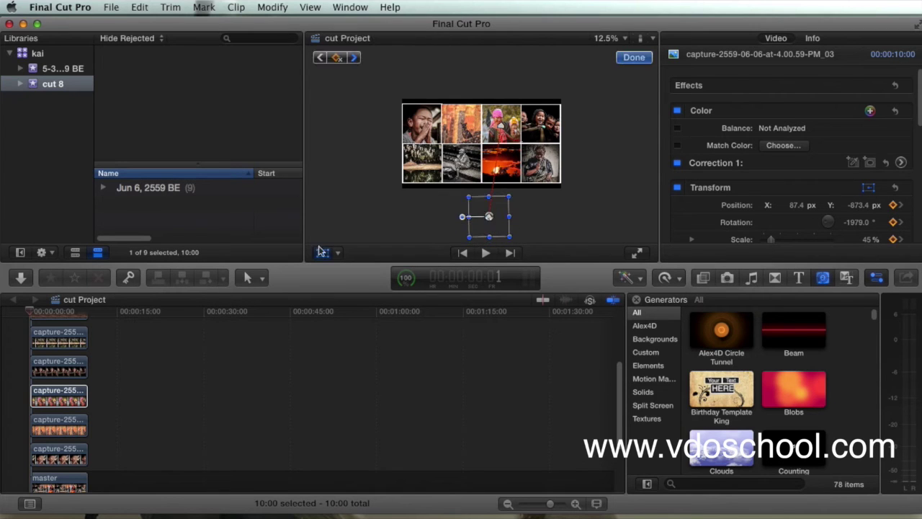
Spin the orange photo (_02) to -1880° and move it off-frame to the upper right.
click(66, 423)
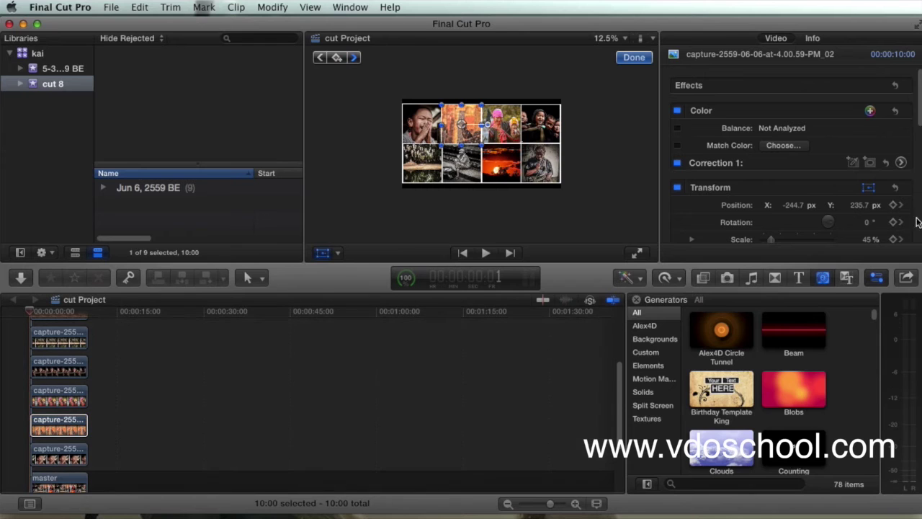
scroll(914, 120, down, 3)
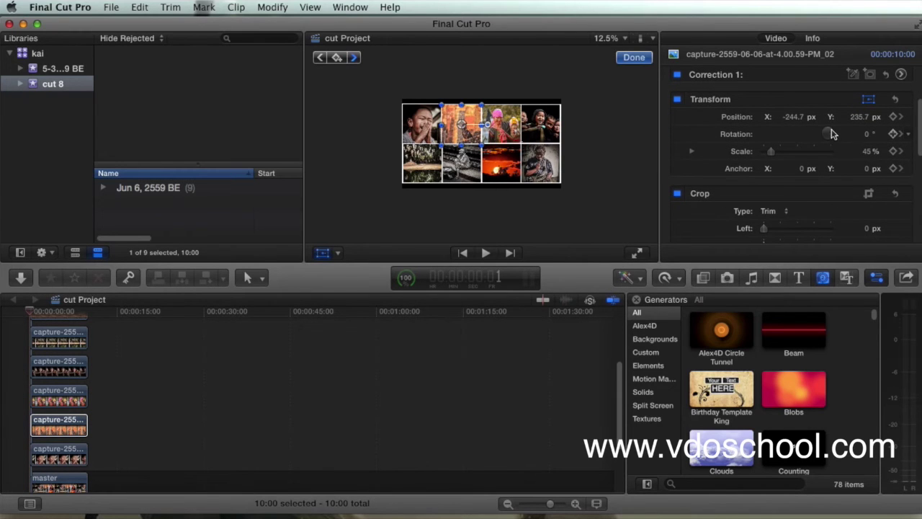
drag(832, 137, 838, 185)
drag(465, 127, 595, 88)
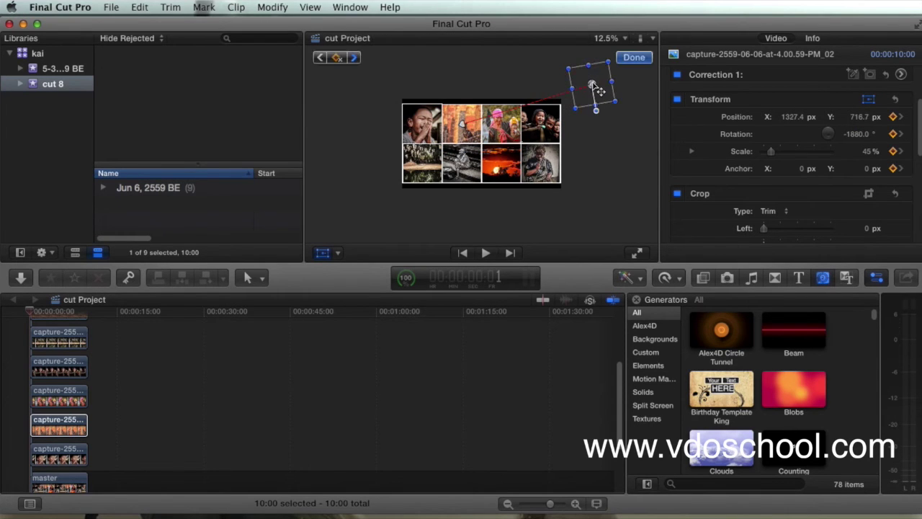
Rotate the top-left boy photo (_01) to -3024° and move it off-frame to the lower right.
click(64, 465)
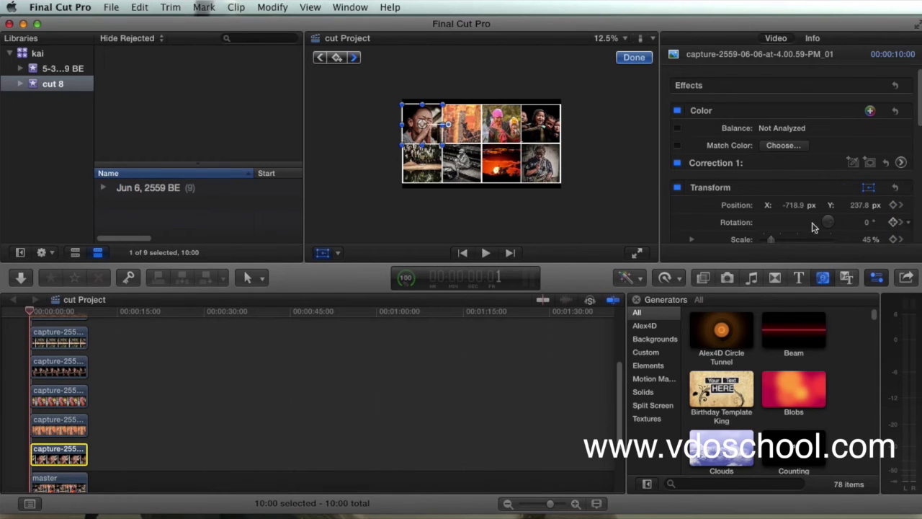
mouse_move(829, 223)
mouse_down()
mouse_move(844, 234)
mouse_move(799, 216)
mouse_move(832, 209)
mouse_move(836, 237)
mouse_move(818, 240)
mouse_move(837, 230)
mouse_move(828, 221)
mouse_up()
drag(423, 126, 583, 215)
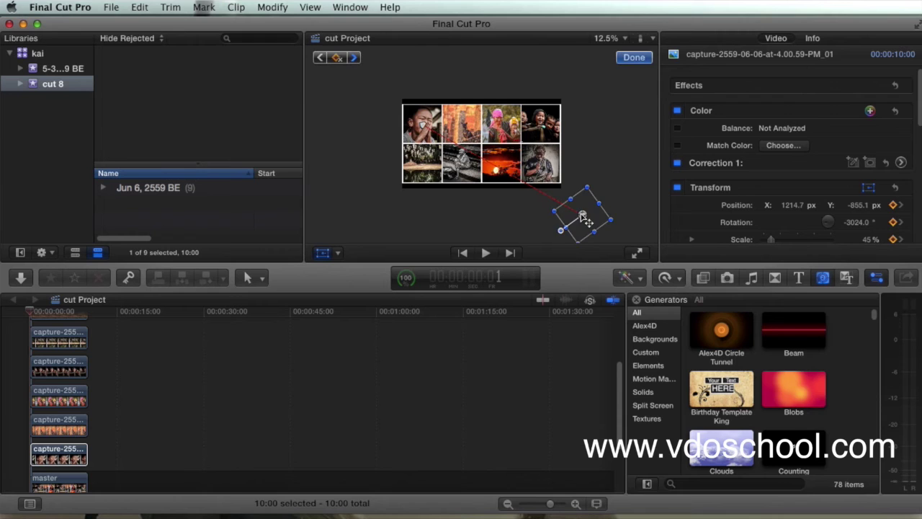
Commit the on-screen transform and select the master clip in the timeline.
click(634, 58)
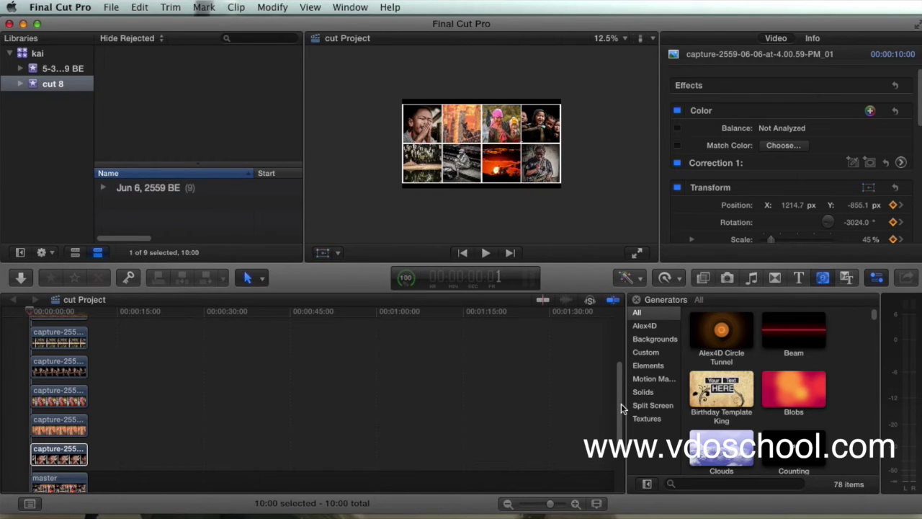
scroll(620, 407, down, 3)
click(49, 441)
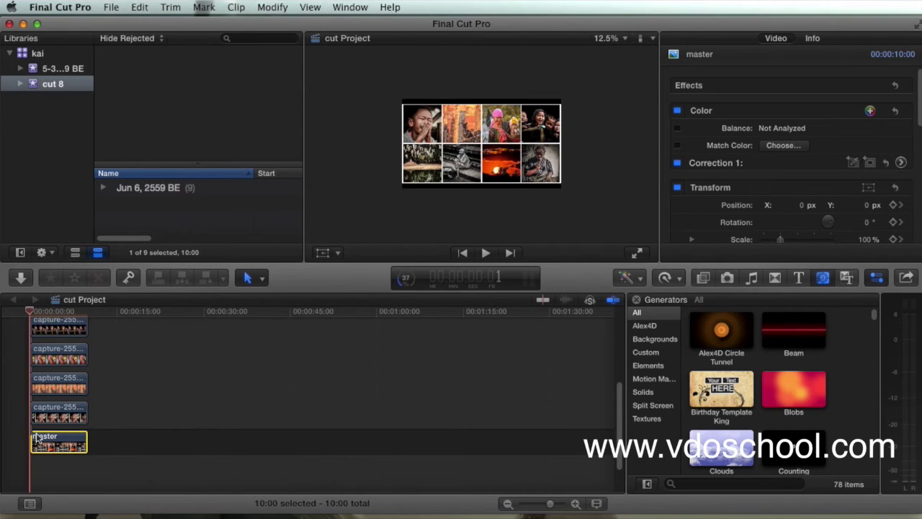
Disable the master clip with V and play the project from the start.
key(v)
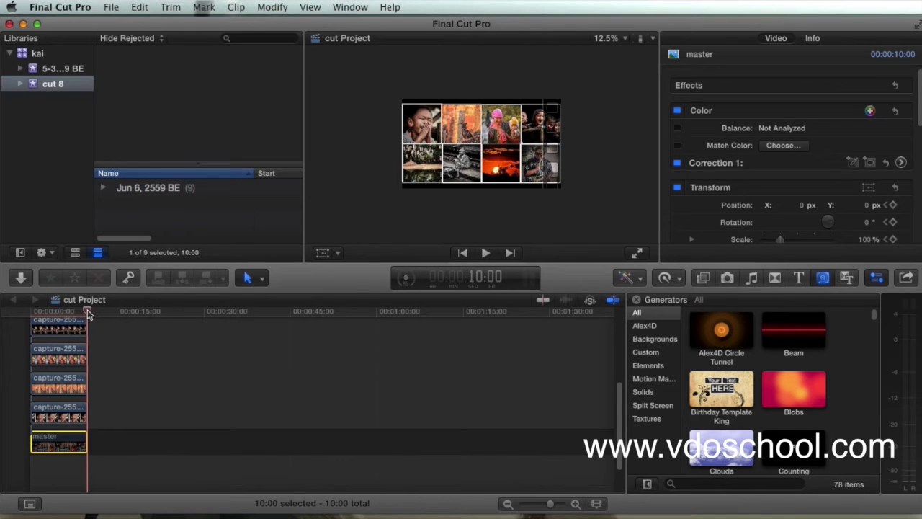
drag(88, 315, 29, 315)
key(space)
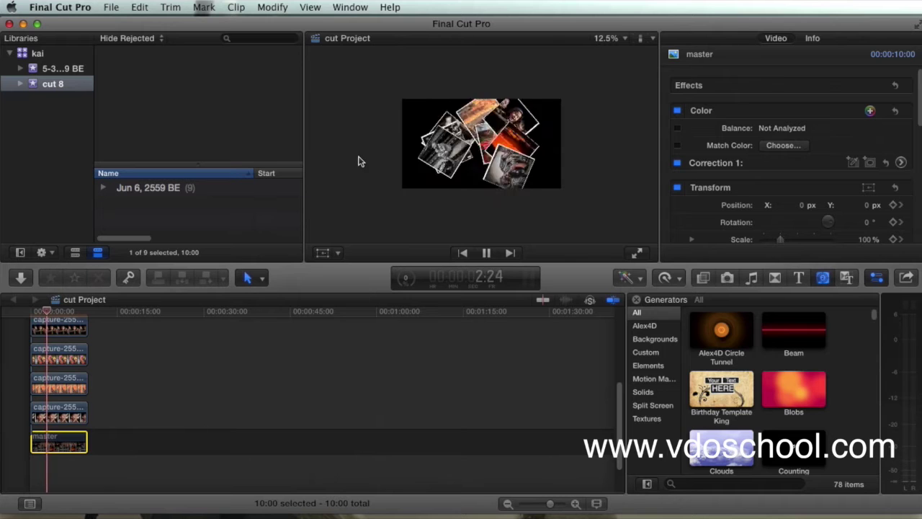
Set the viewer zoom to Fit and stop playback near the clip start.
click(624, 38)
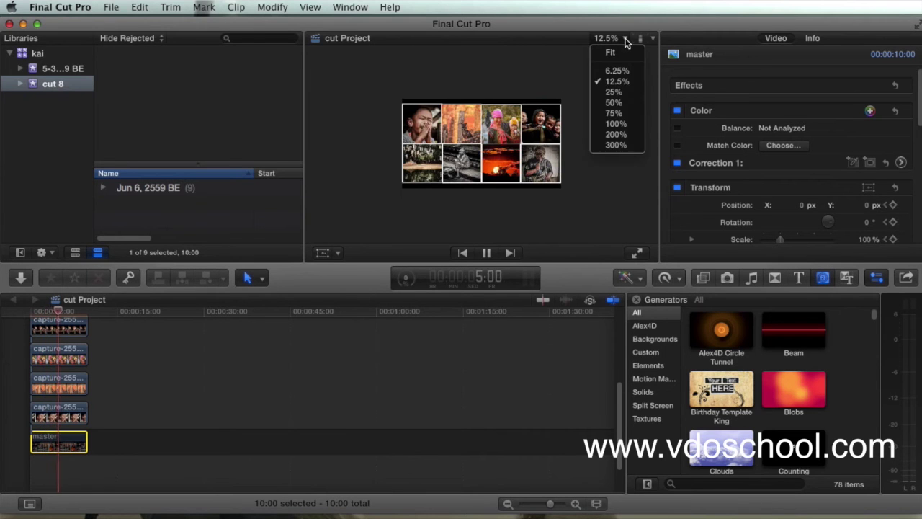
click(612, 53)
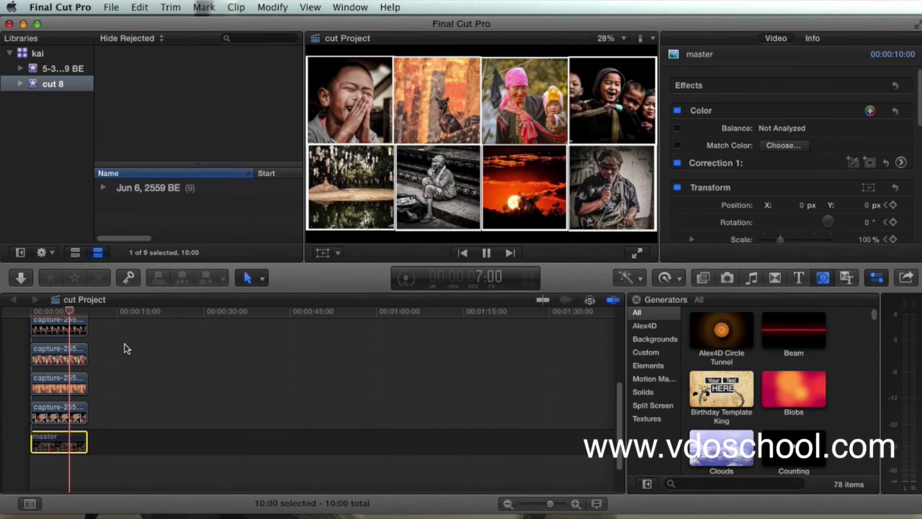
click(60, 313)
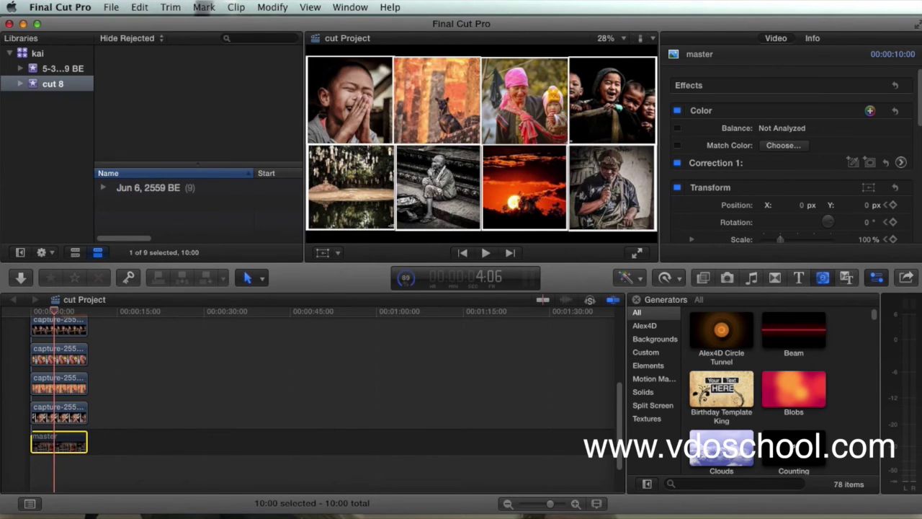
drag(223, 309, 137, 369)
scroll(45, 304, down, 1)
drag(54, 312, 64, 326)
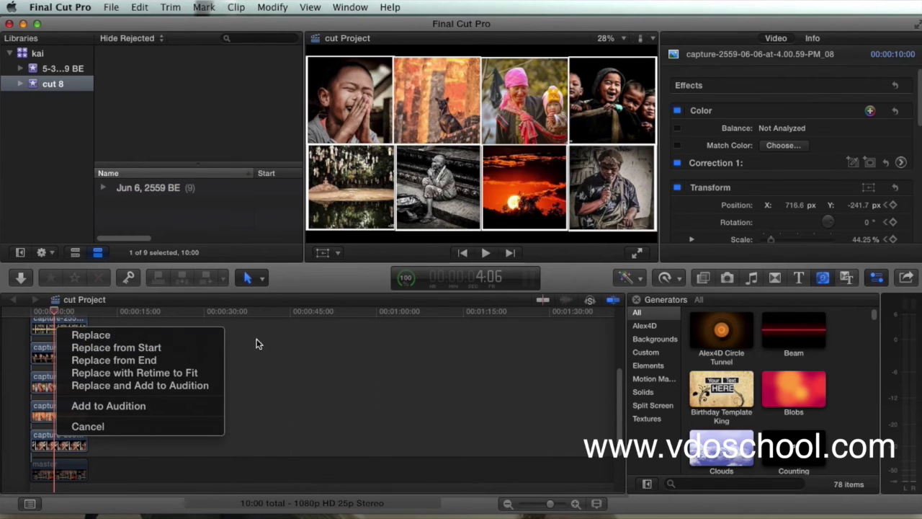
click(140, 427)
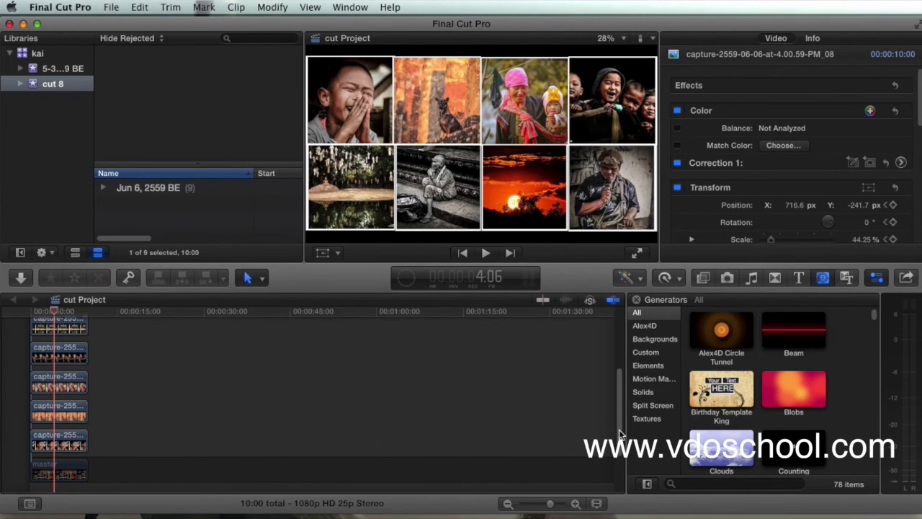
scroll(619, 429, up, 2)
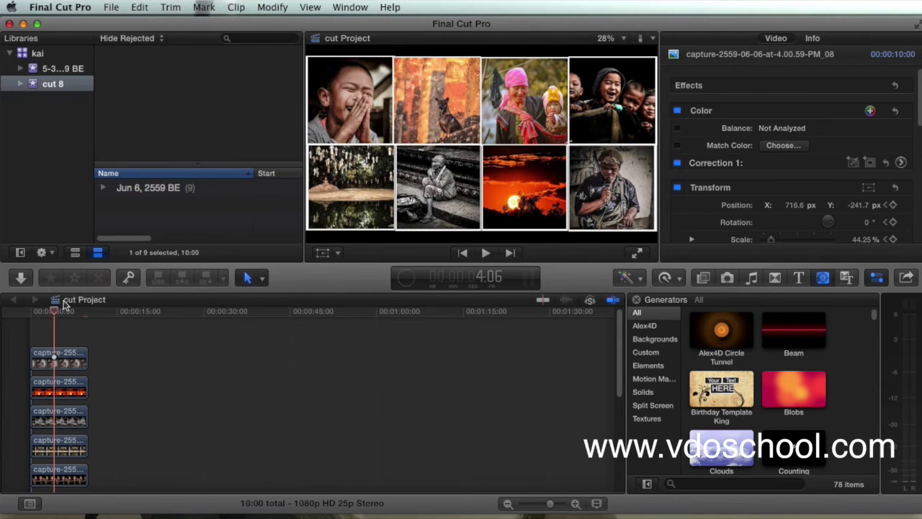
drag(919, 209, 62, 332)
Import the Facebook logo PNG from the Desktop into the cut 8 event and select the new clip.
click(26, 283)
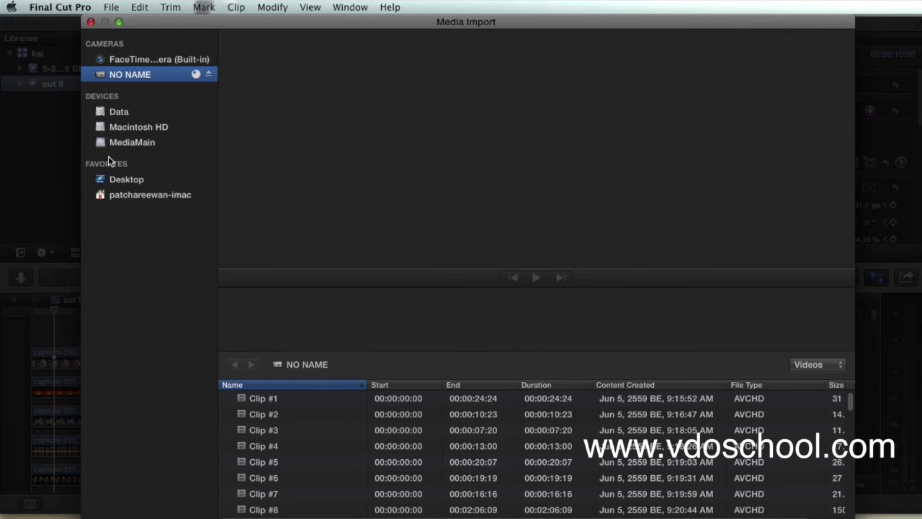
click(118, 182)
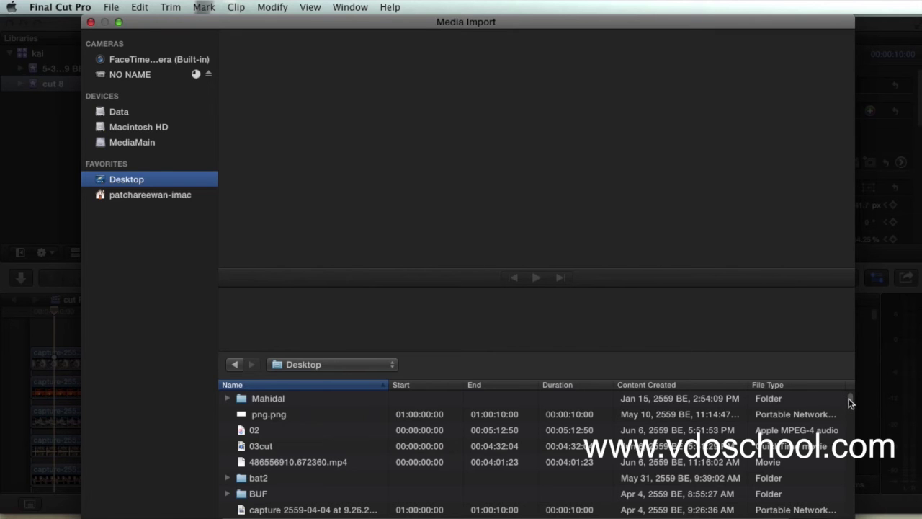
drag(849, 402, 850, 409)
click(342, 441)
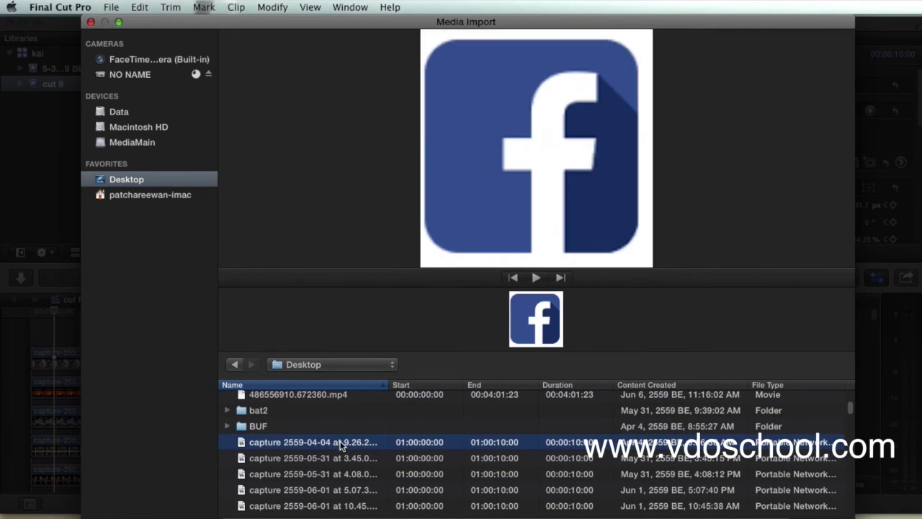
key(Return)
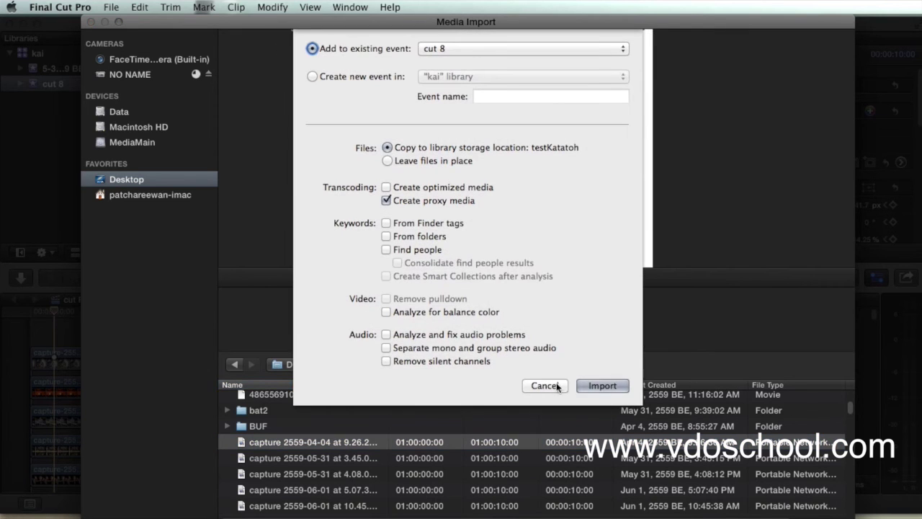
click(597, 387)
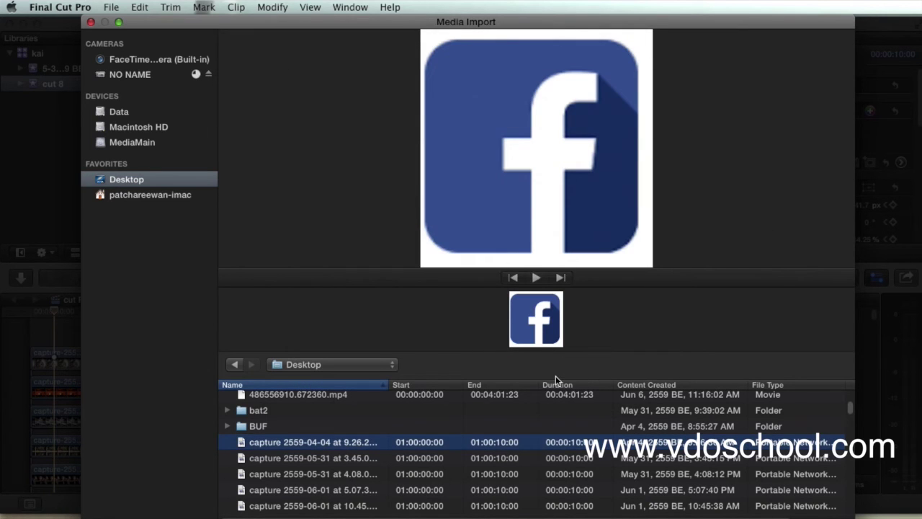
click(92, 23)
click(103, 205)
click(138, 221)
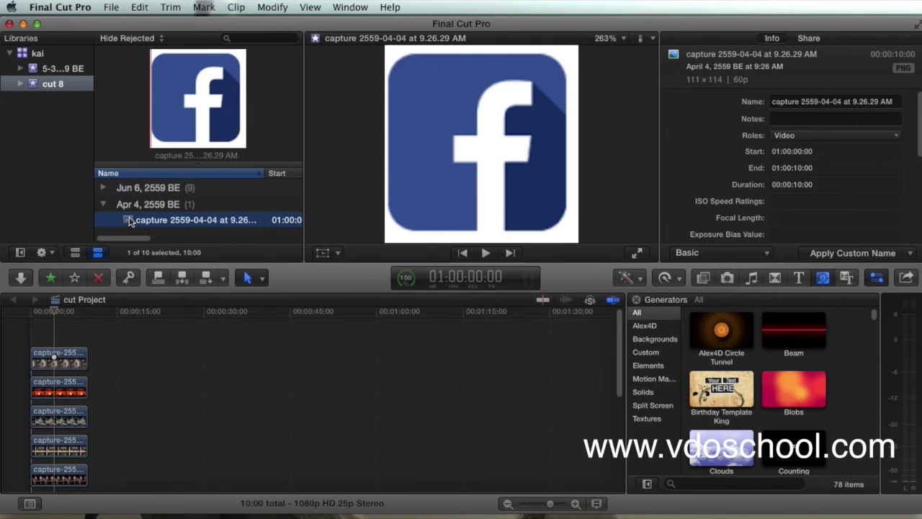
Connect the Facebook logo clip above the photo clips at the playhead and play it from the start.
key(q)
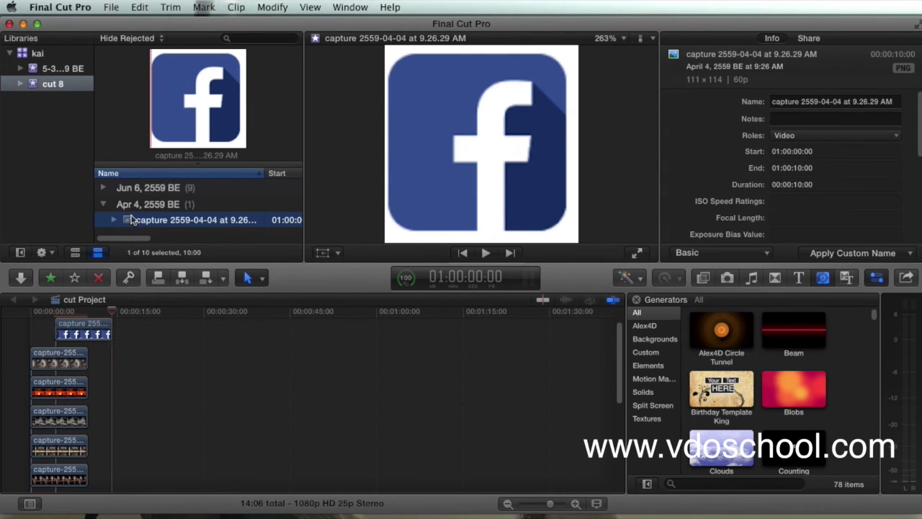
click(89, 324)
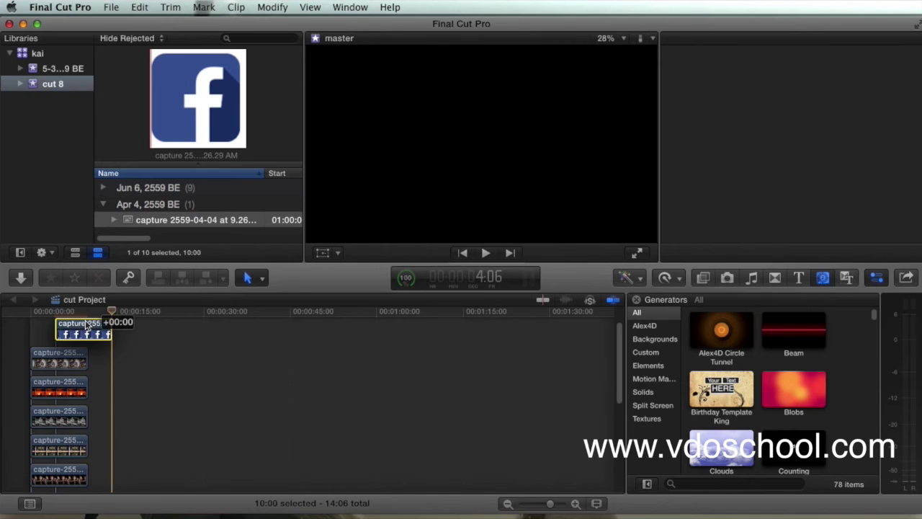
click(54, 314)
drag(53, 314, 34, 311)
key(space)
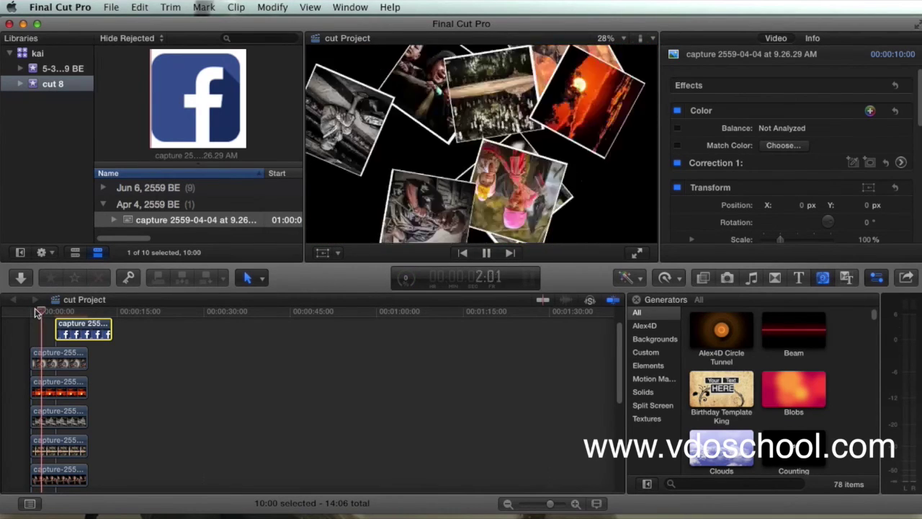
key(space)
Nudge the logo clip slightly earlier and replay to check its timing.
drag(69, 326, 66, 327)
key(space)
key(space)
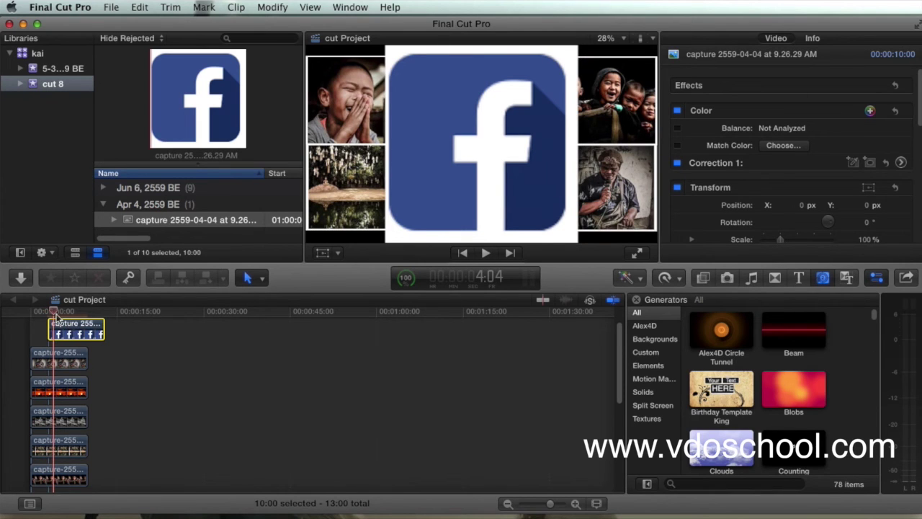
drag(54, 316, 60, 317)
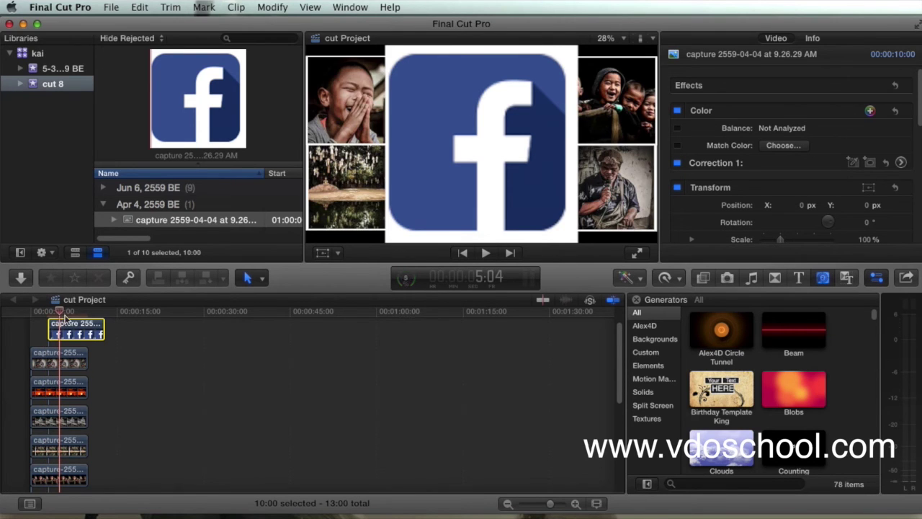
Set the logo's Scale to 18% and add Position and Scale keyframes.
scroll(789, 148, down, 3)
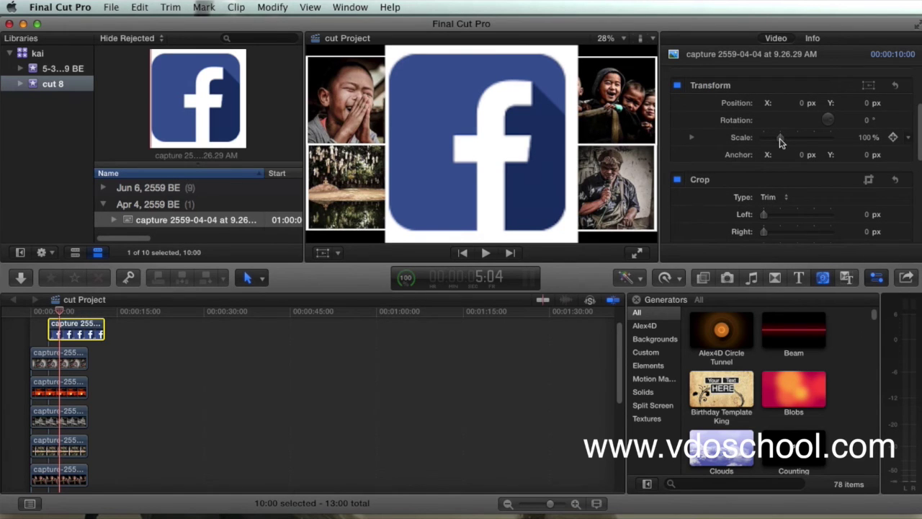
drag(783, 142, 767, 144)
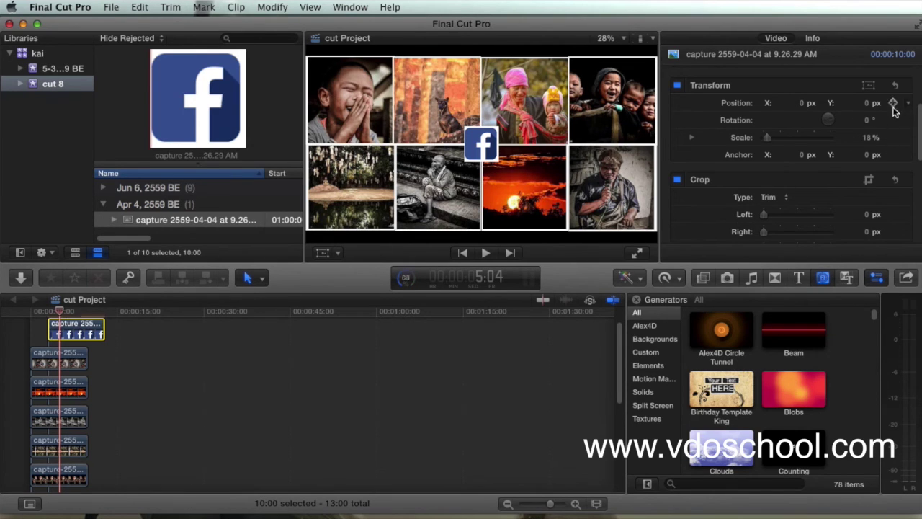
click(893, 103)
click(893, 136)
At 3:03, set the logo's Scale to 0% so it grows in, then preview the animation.
drag(61, 311, 52, 314)
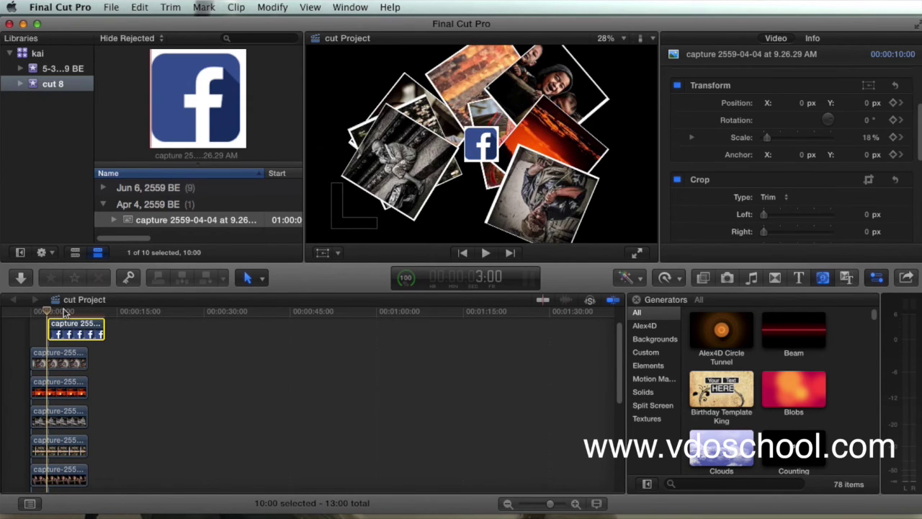
key(Right)
key(Right)
key(Right)
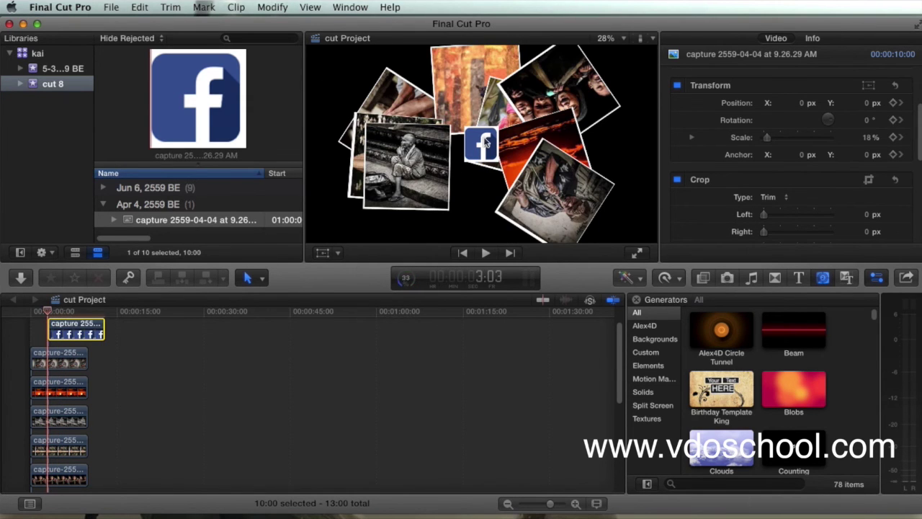
right_click(483, 144)
click(507, 146)
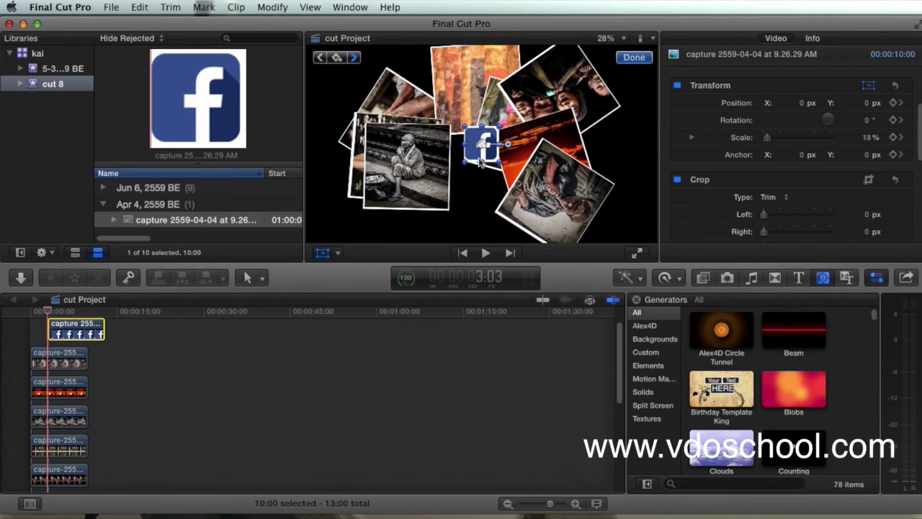
scroll(919, 146, up, 1)
scroll(919, 146, up, 2)
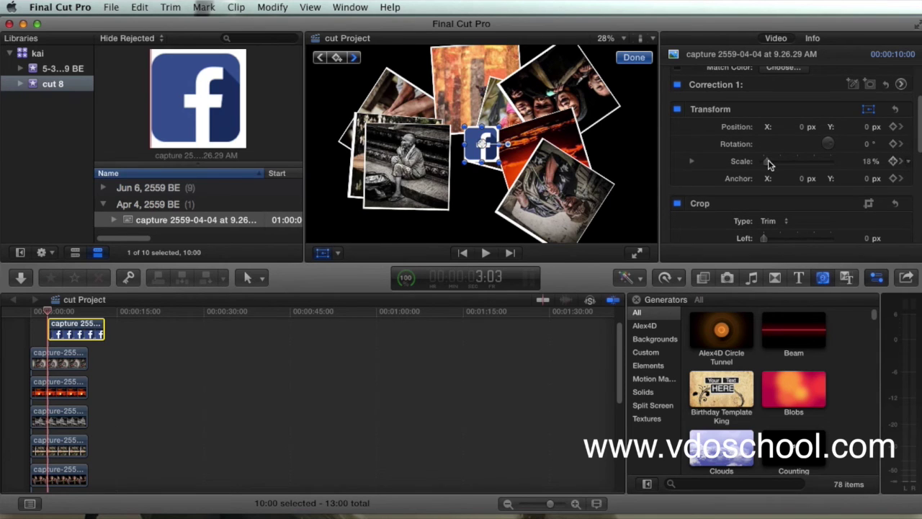
drag(768, 165, 764, 164)
key(space)
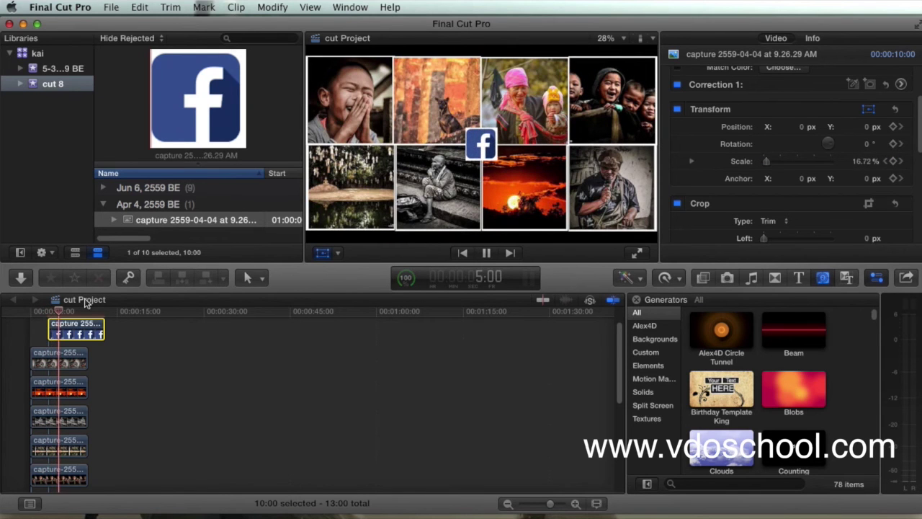
key(space)
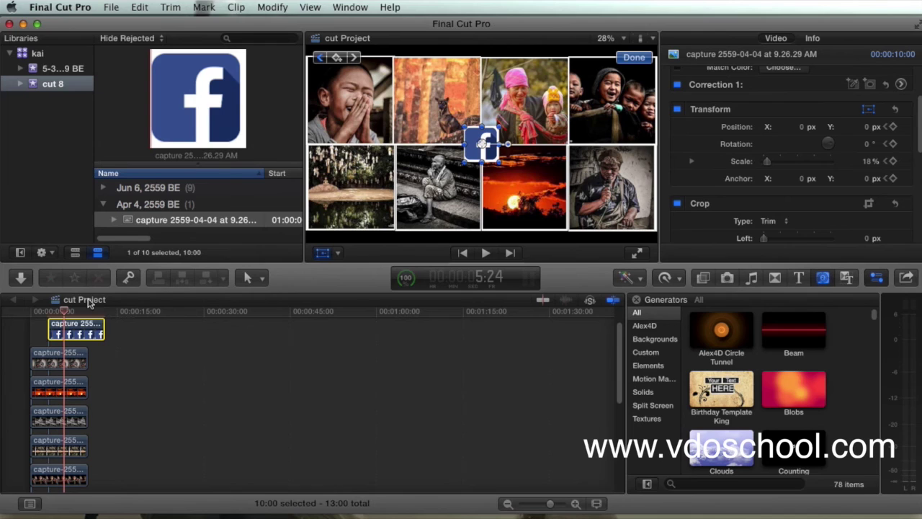
drag(618, 363, 618, 331)
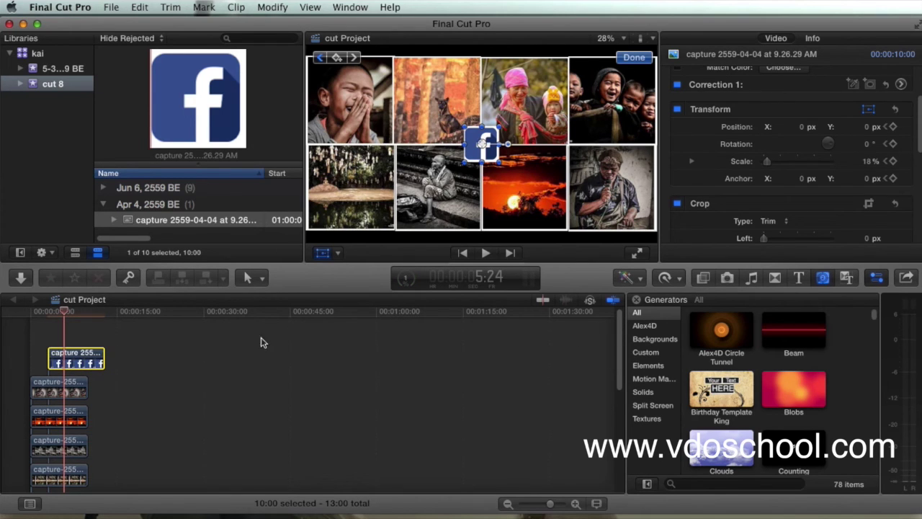
Find the Glow title template among the titles and place it in the timeline above the logo clip.
click(801, 278)
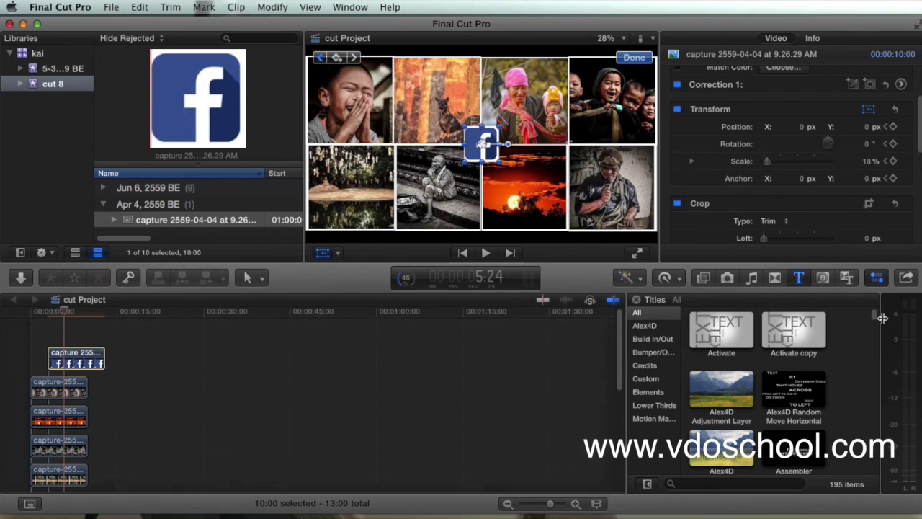
drag(872, 315, 876, 328)
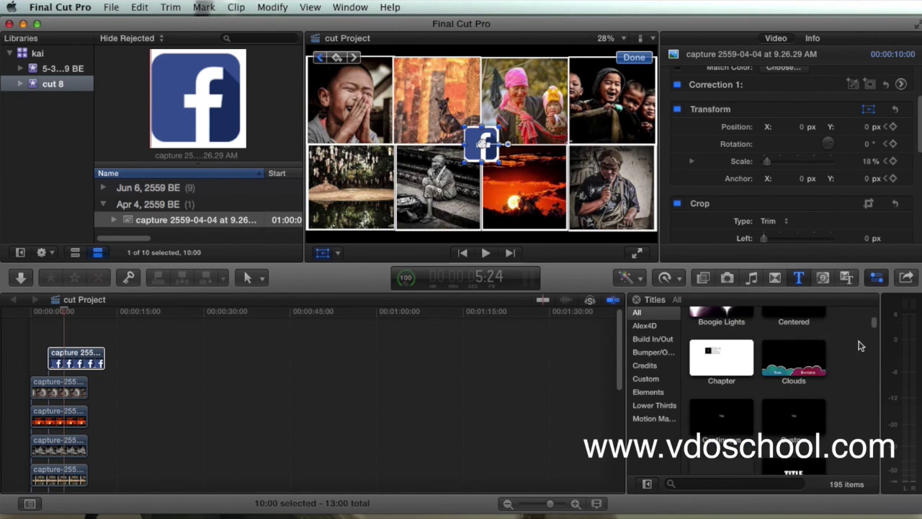
drag(874, 324, 874, 331)
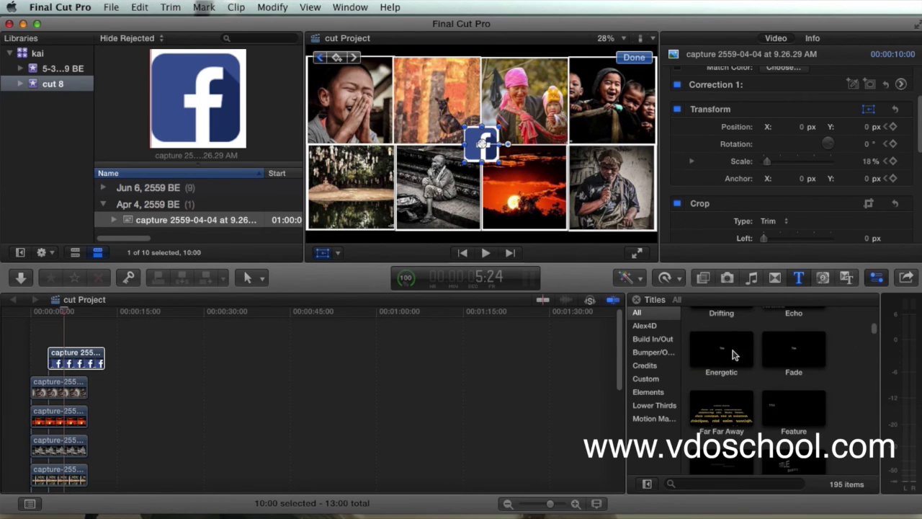
click(734, 353)
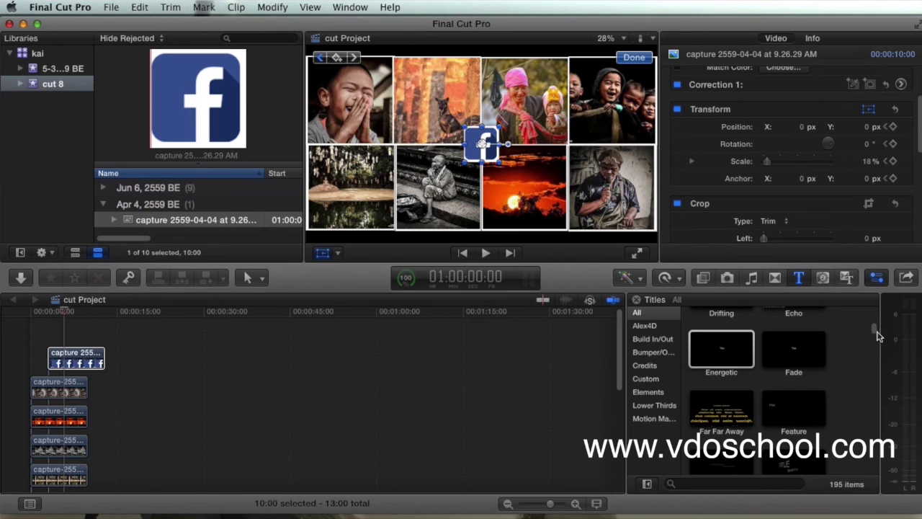
drag(875, 336, 876, 340)
click(793, 400)
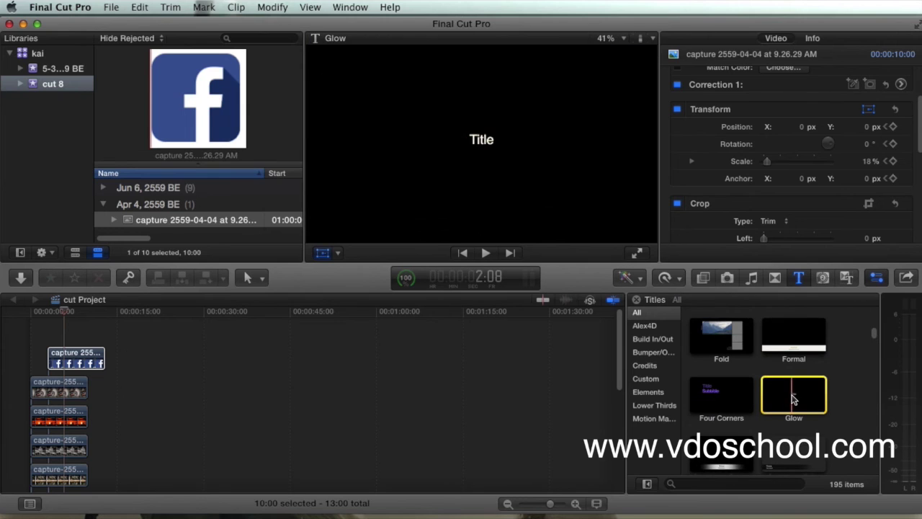
drag(793, 400, 105, 332)
Preview the Glow title, then move it below the Facebook logo in the viewer.
click(72, 314)
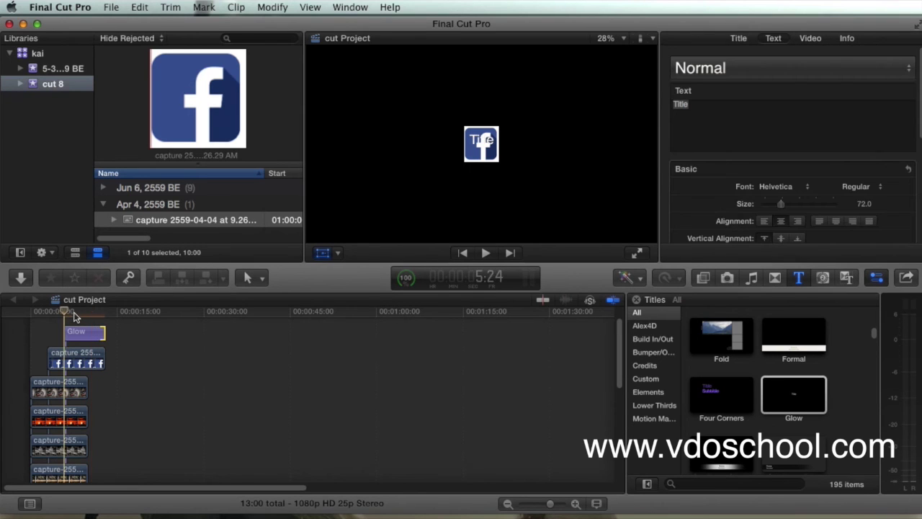
key(space)
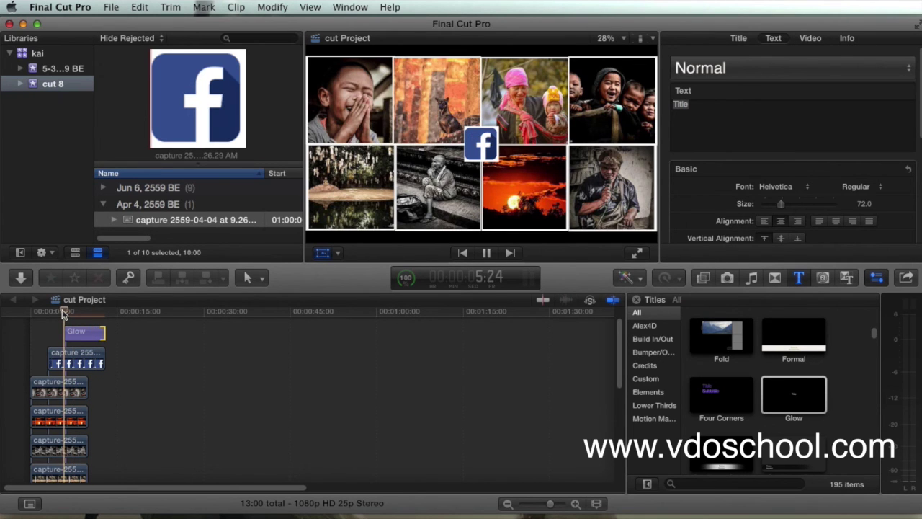
key(space)
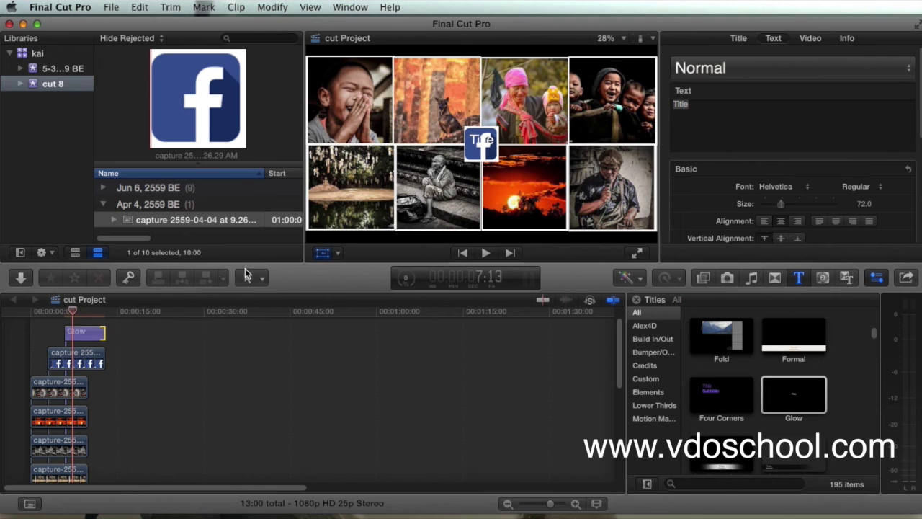
click(81, 335)
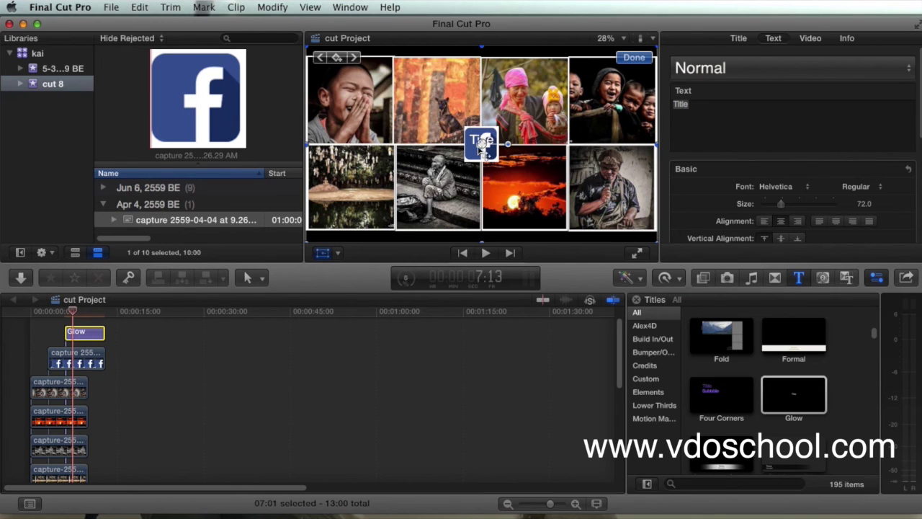
drag(482, 141, 489, 186)
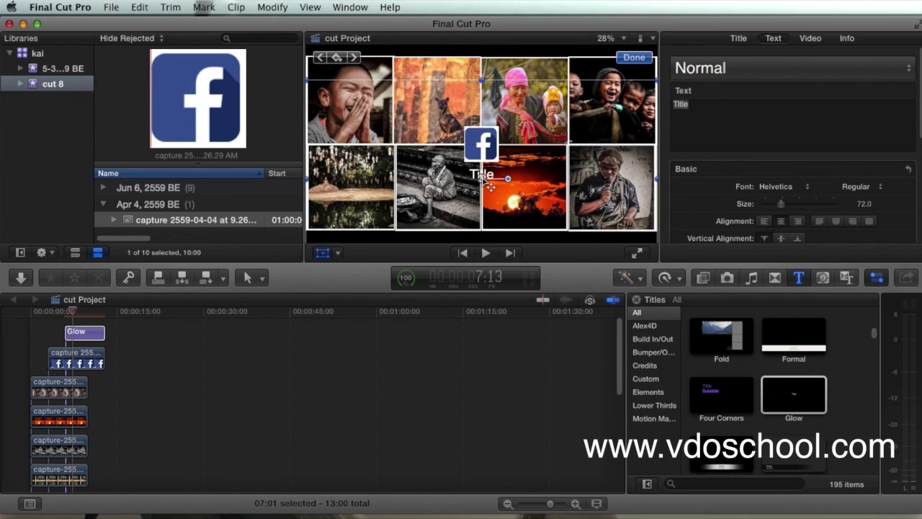
click(700, 106)
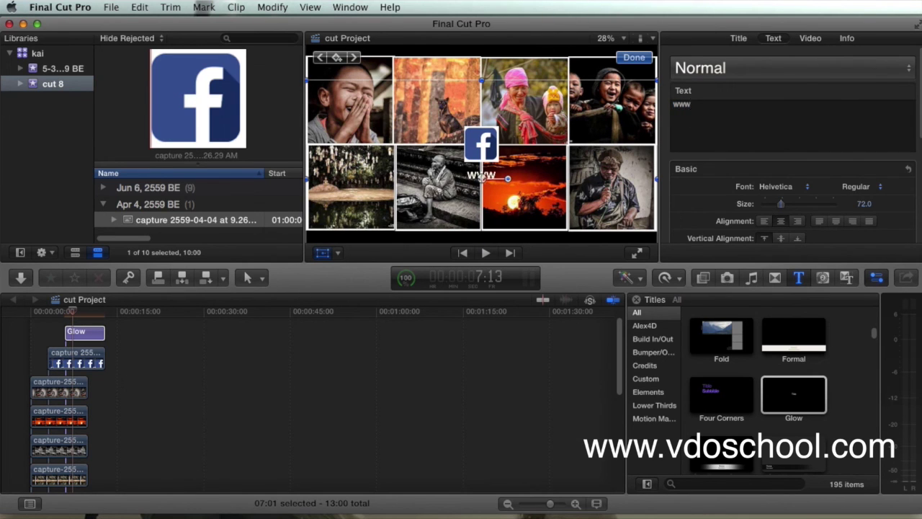
text(www.vdoschool.com)
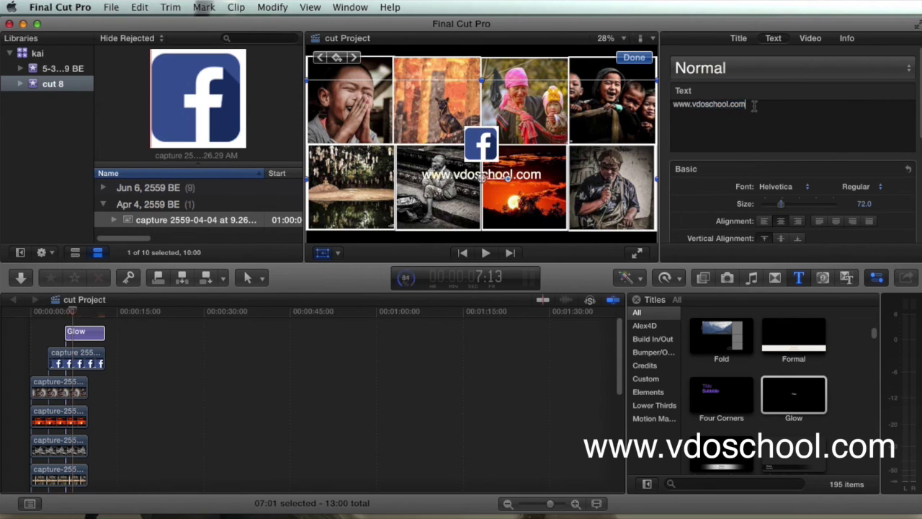
scroll(778, 137, down, 3)
scroll(800, 122, up, 3)
click(752, 69)
click(709, 159)
scroll(885, 216, down, 5)
click(885, 231)
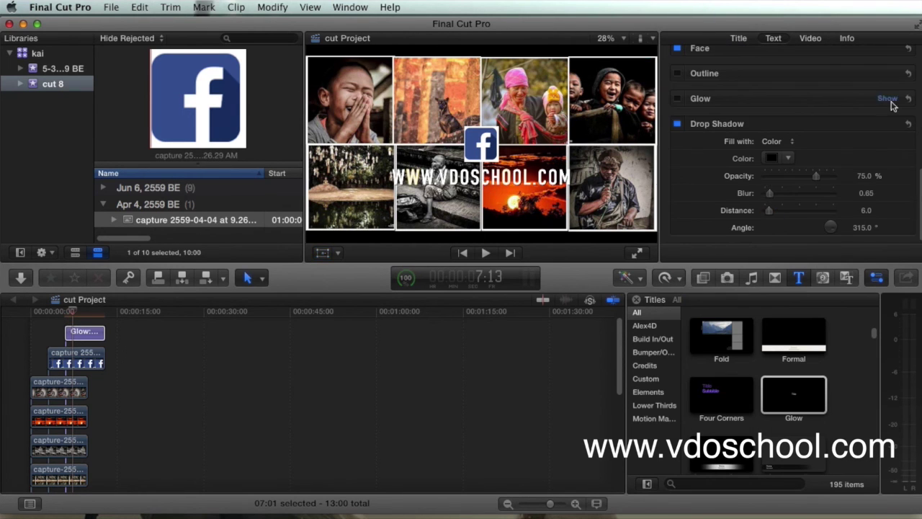
scroll(885, 144, up, 8)
key(space)
drag(76, 312, 84, 313)
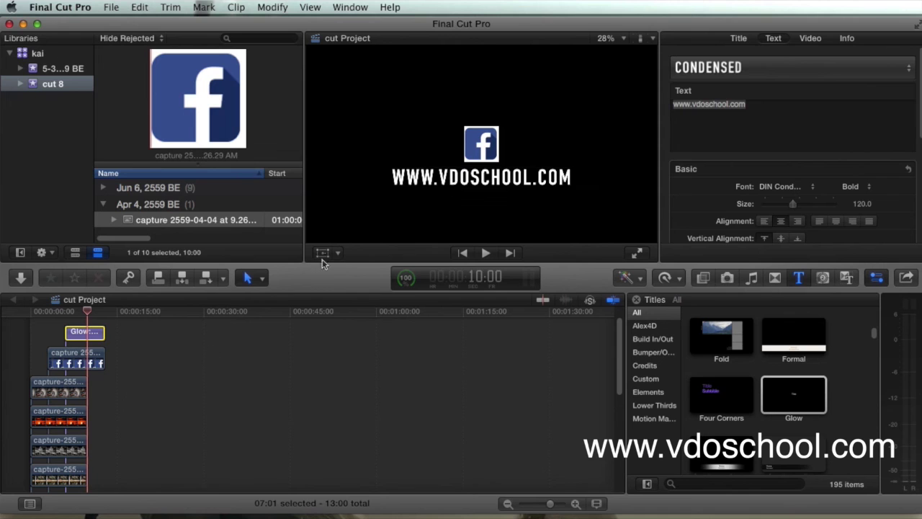
Apply the Bokeh Random light effect to the Glow title clip and play back from near the start.
click(702, 279)
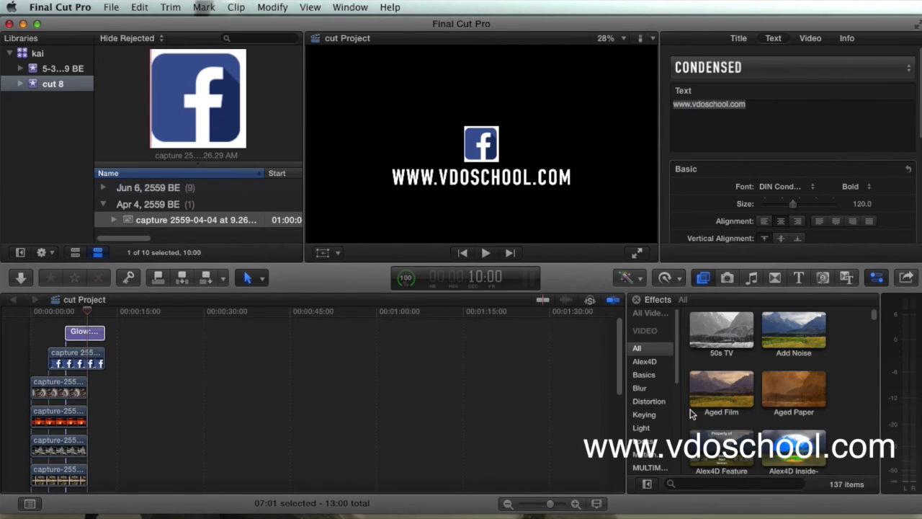
scroll(677, 368, down, 3)
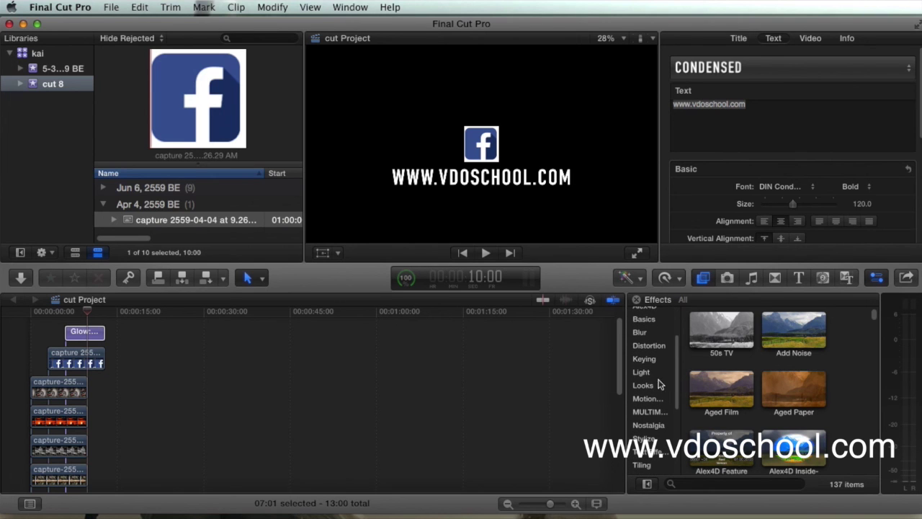
click(645, 375)
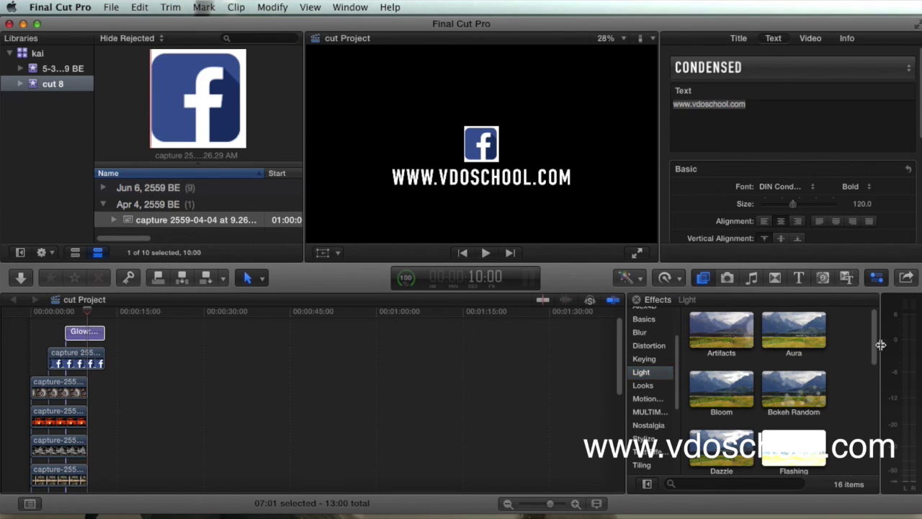
scroll(875, 349, down, 2)
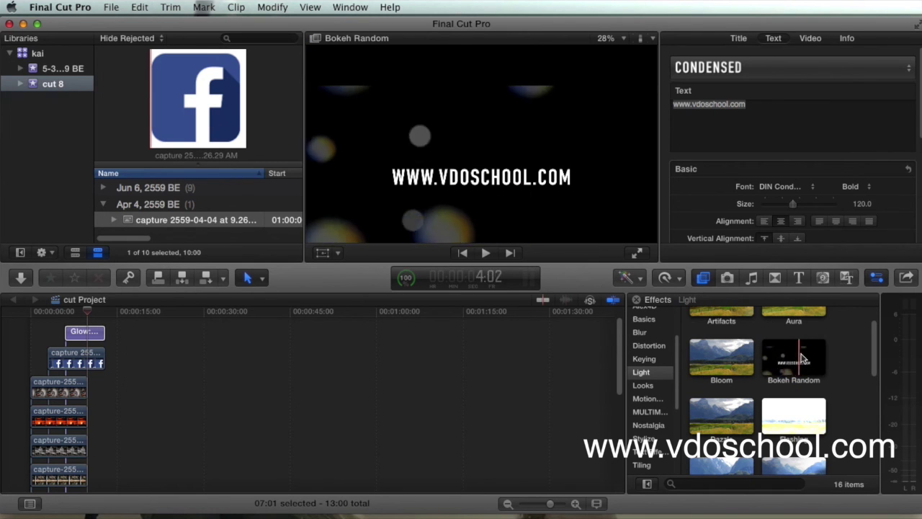
click(793, 366)
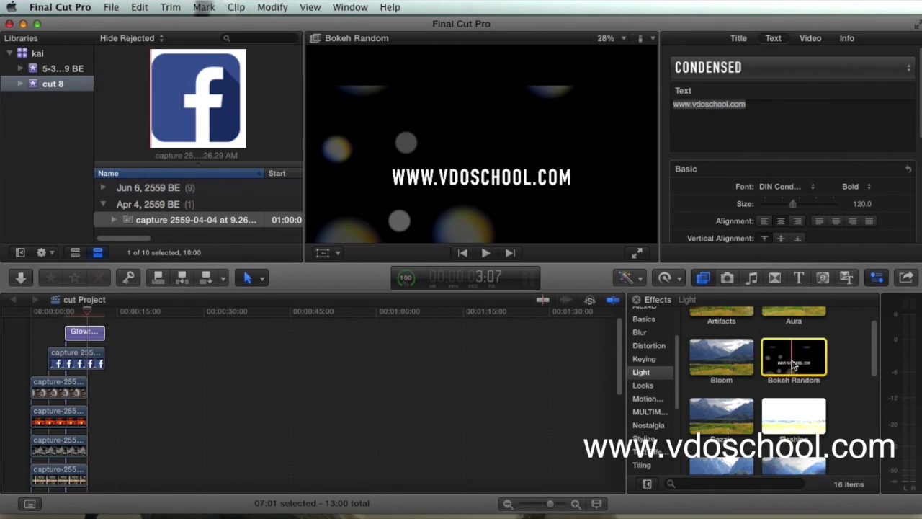
drag(752, 370, 70, 326)
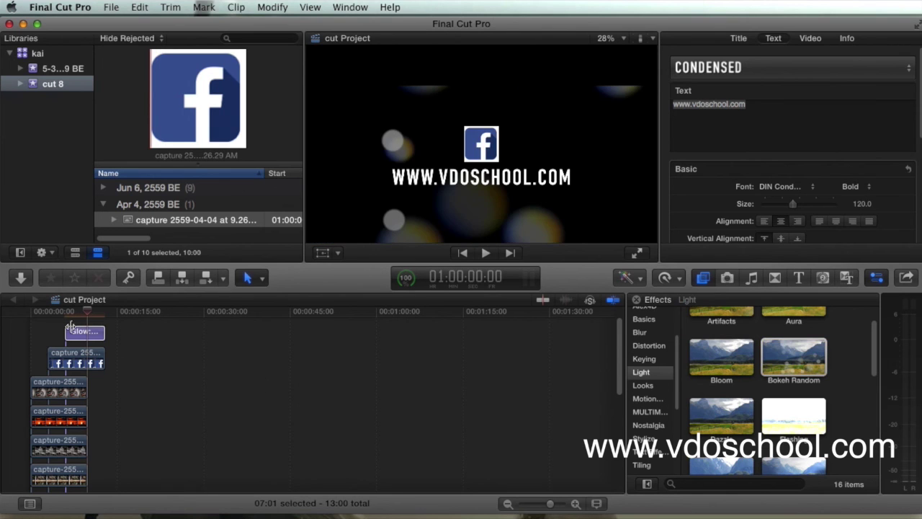
click(52, 315)
key(space)
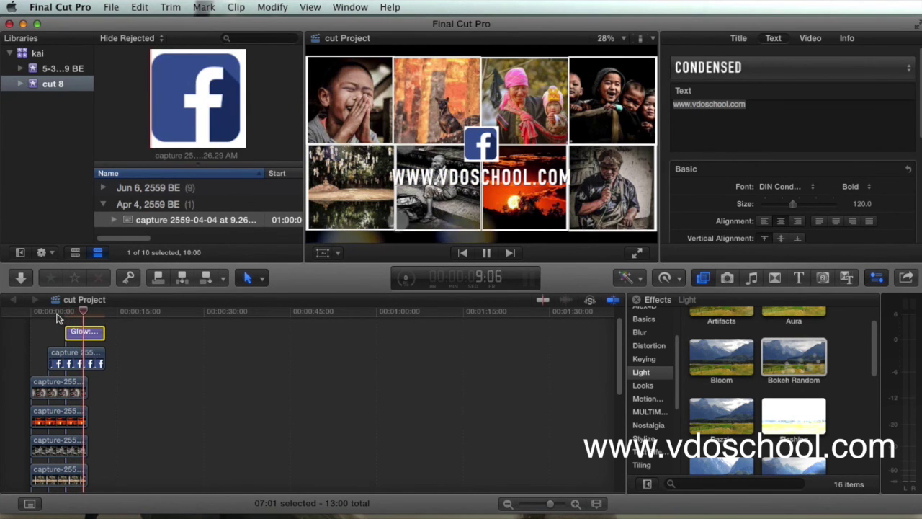
Apply the Intro Flashes light effect to the Facebook logo clip.
click(76, 356)
scroll(718, 348, down, 3)
click(724, 351)
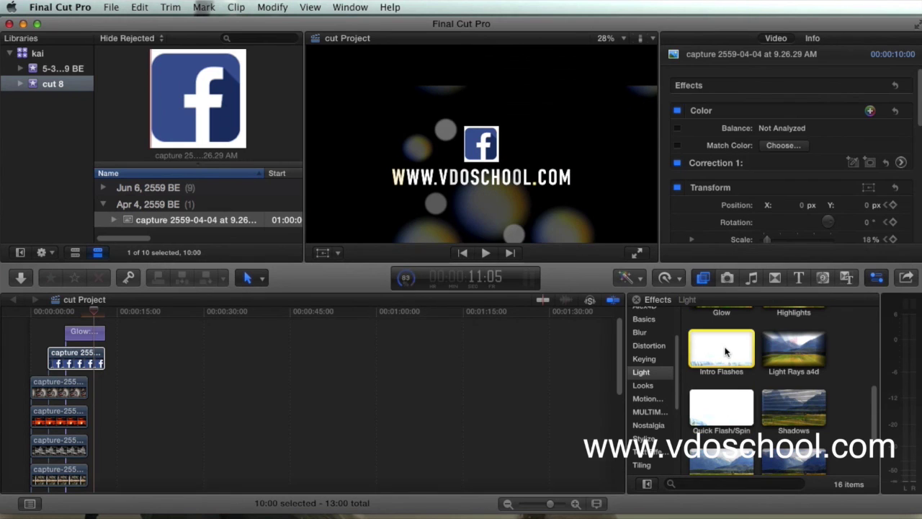
double_click(724, 351)
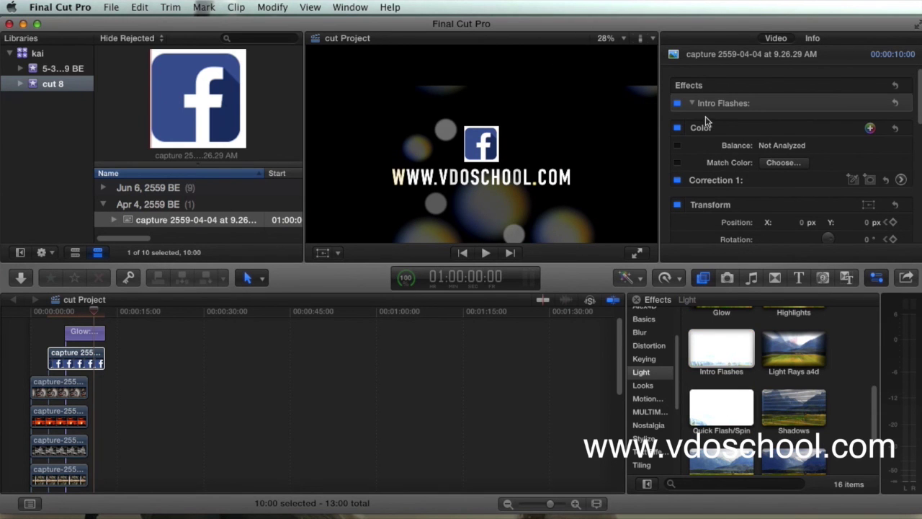
Play the finished intro from near the start to preview the flashes and title.
click(63, 311)
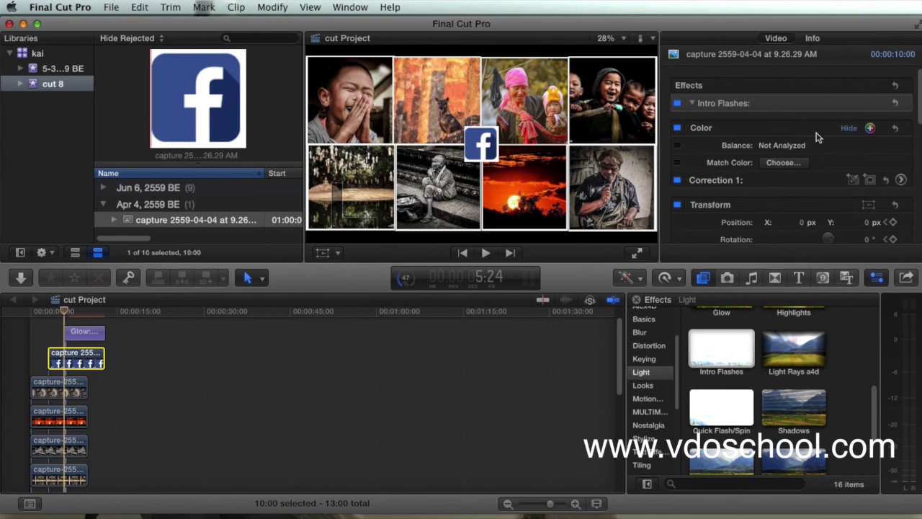
click(48, 312)
key(space)
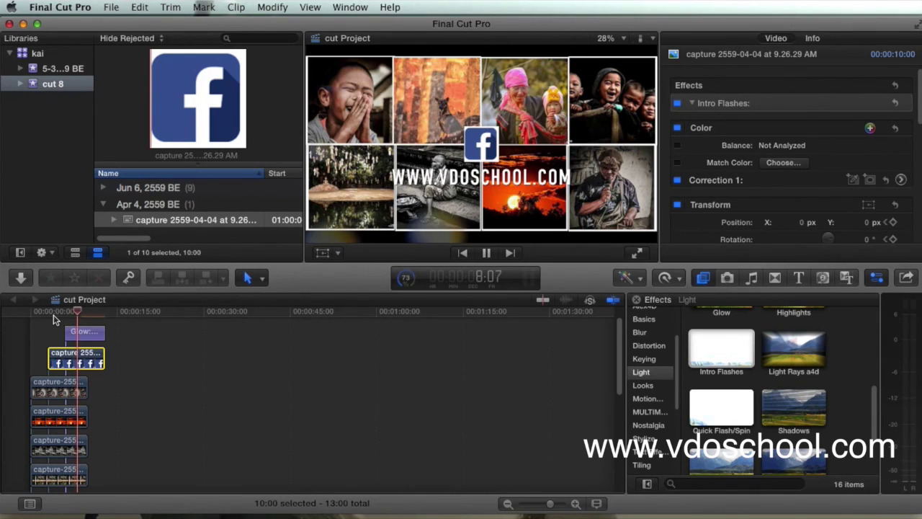
key(space)
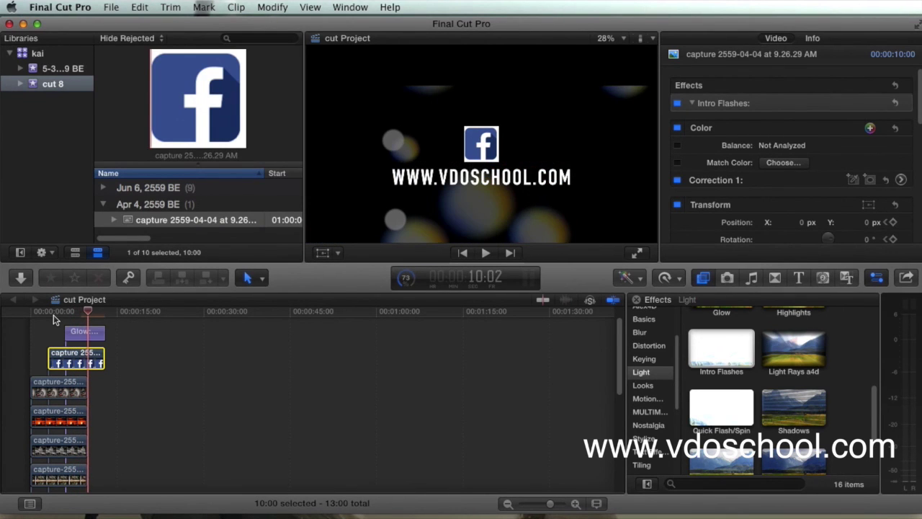